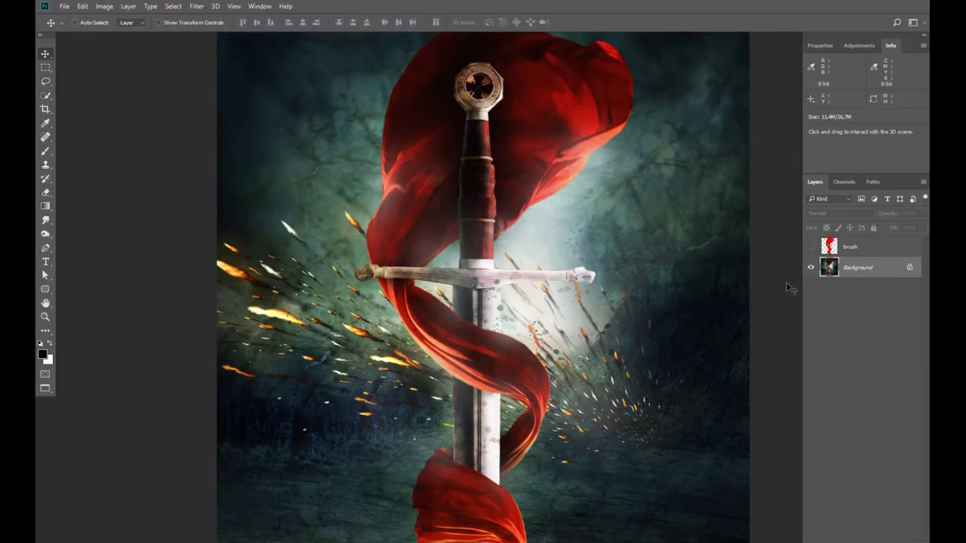
# - Select the brush layer and show the Actions panel
pyautogui.hscroll(3, 625, 274)
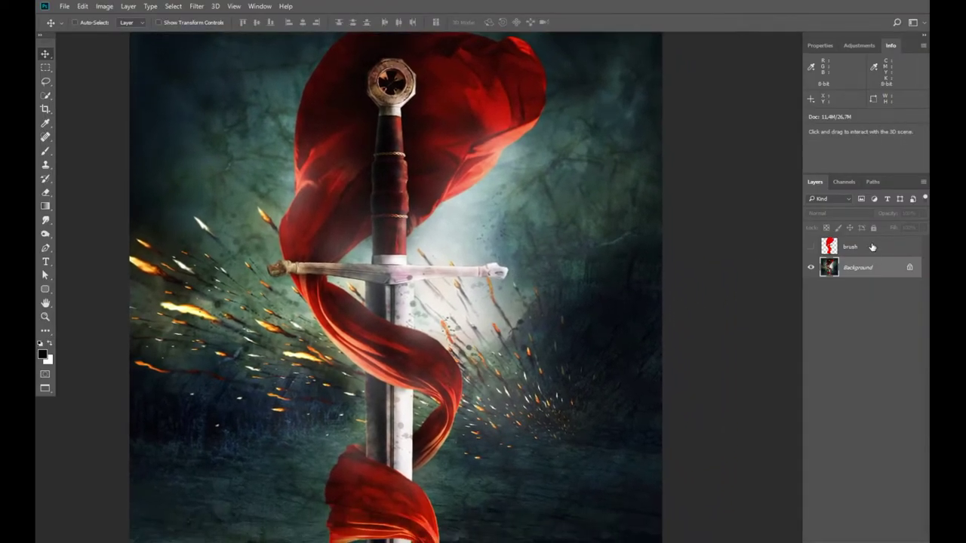
pyautogui.click(872, 247)
pyautogui.scroll(1, 632, 254)
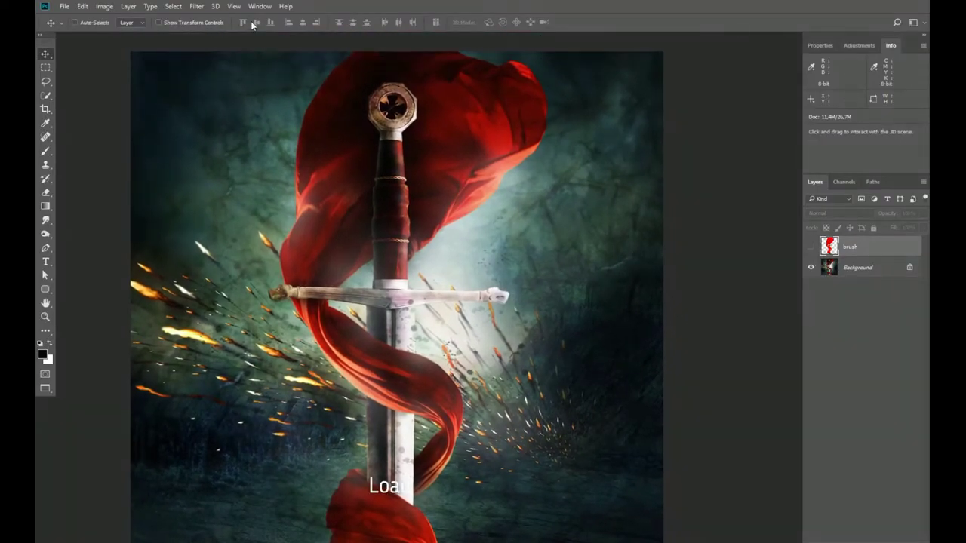
pyautogui.click(260, 6)
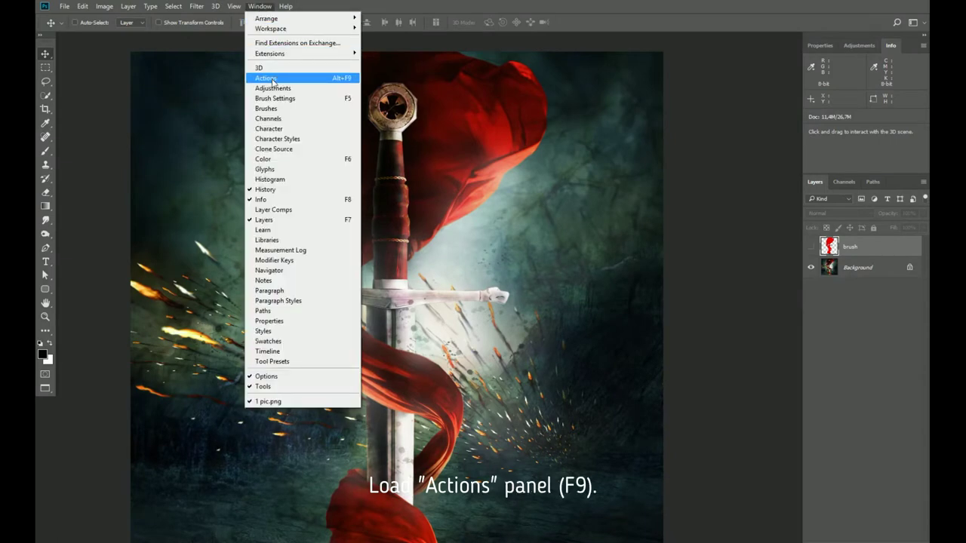
pyautogui.click(266, 78)
# - Load the Haze action set into the Actions panel
pyautogui.click(795, 48)
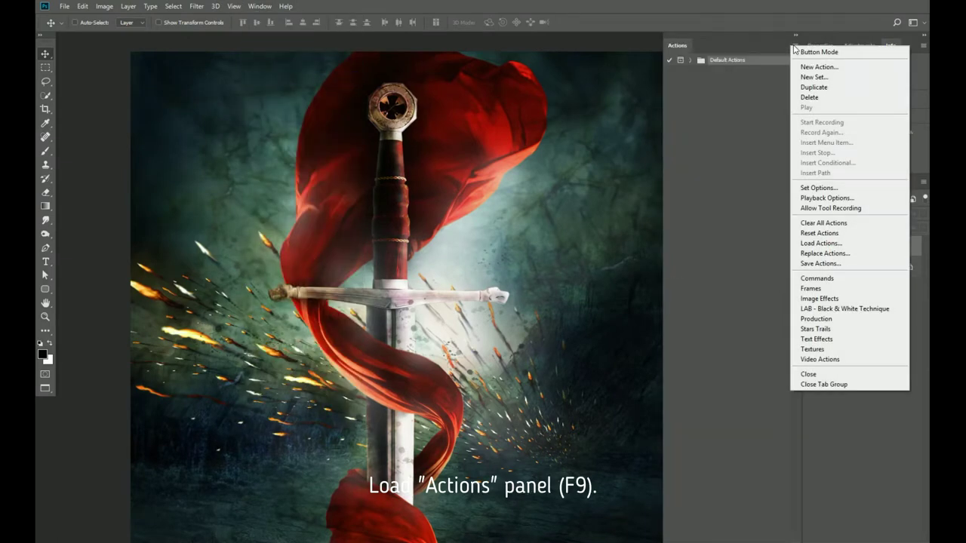
pyautogui.click(846, 247)
pyautogui.click(195, 75)
pyautogui.click(203, 88)
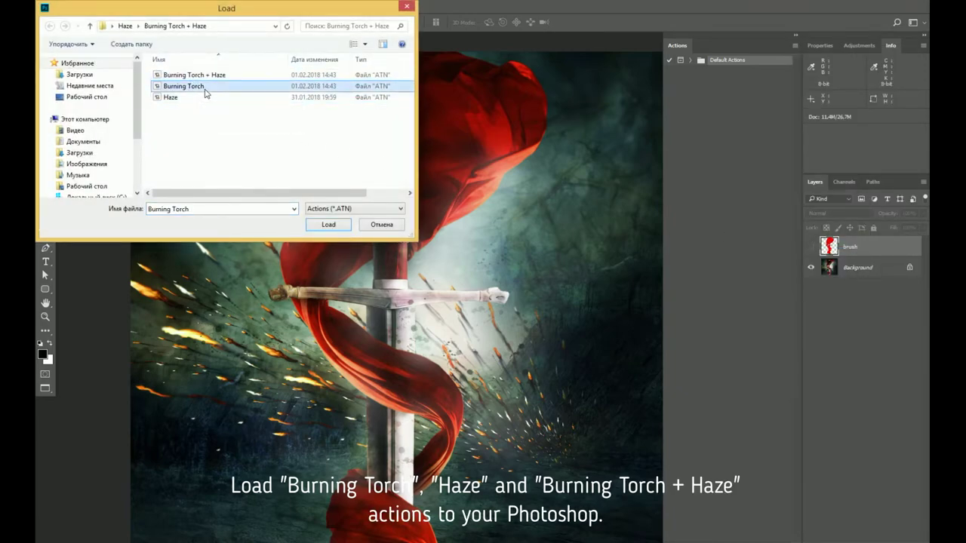
pyautogui.click(202, 77)
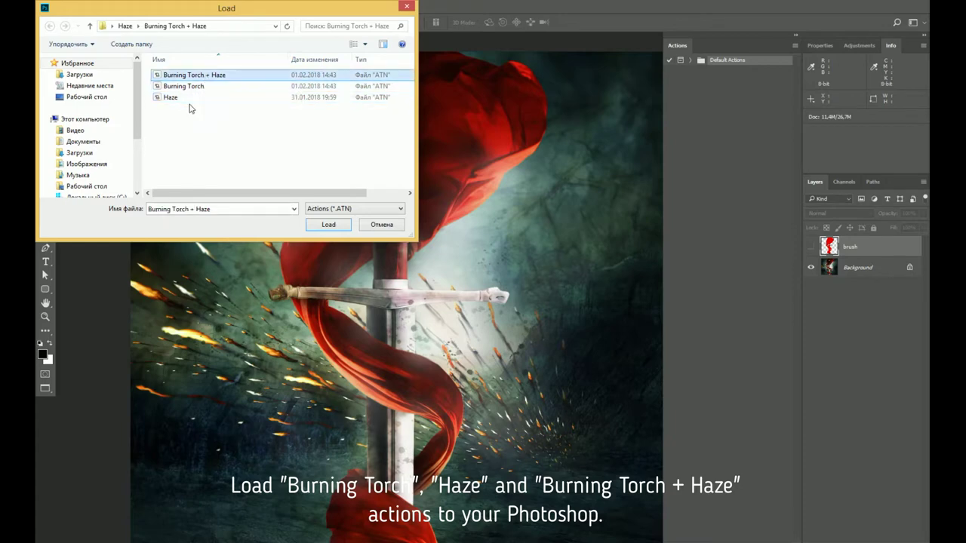
pyautogui.keyDown('ctrl'); pyautogui.click(193, 88); pyautogui.keyUp('ctrl')
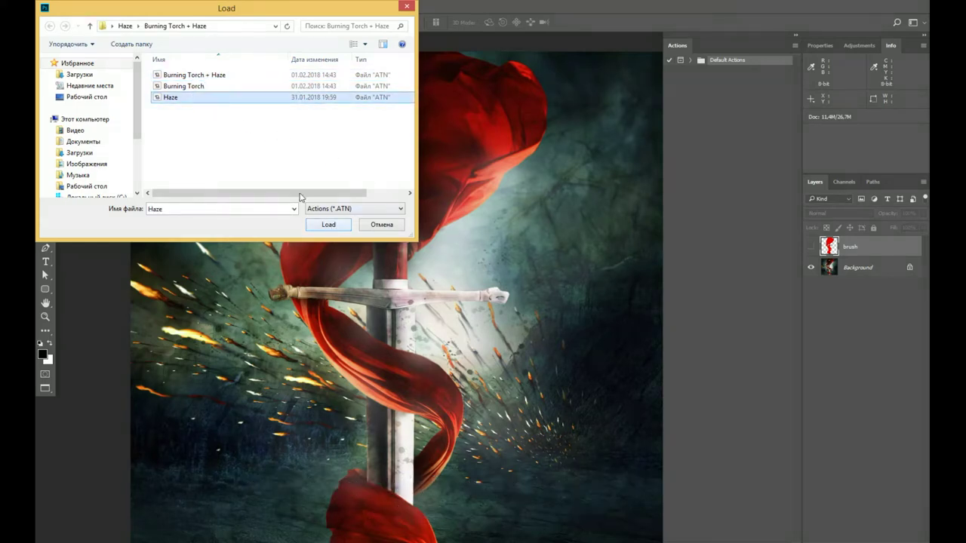
pyautogui.click(329, 230)
# - Load the Burning Torch action set
pyautogui.click(795, 45)
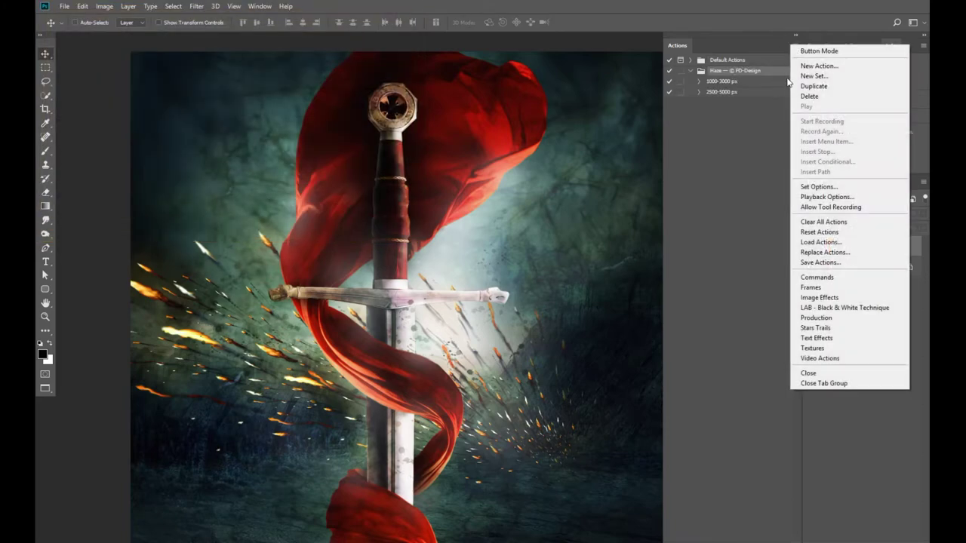
pyautogui.click(821, 242)
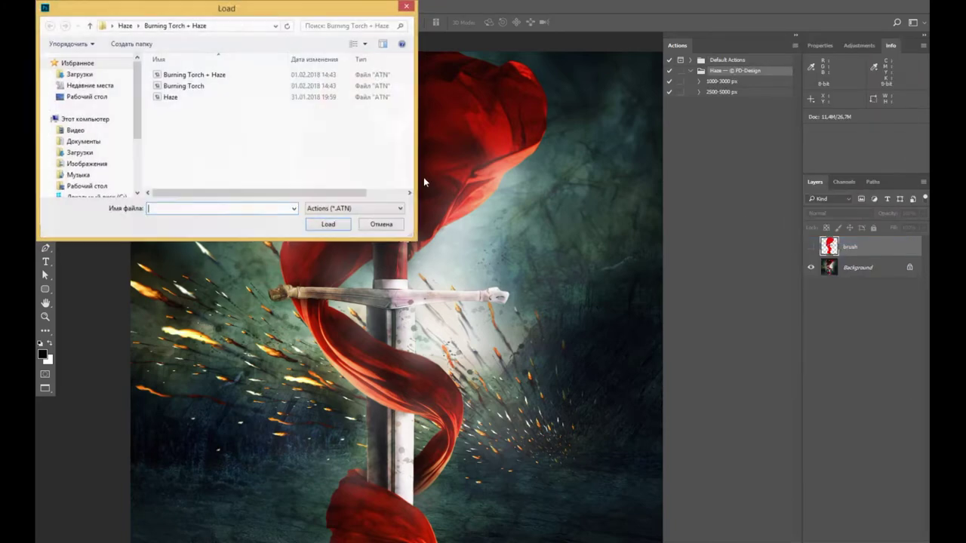
pyautogui.click(219, 86)
pyautogui.click(329, 224)
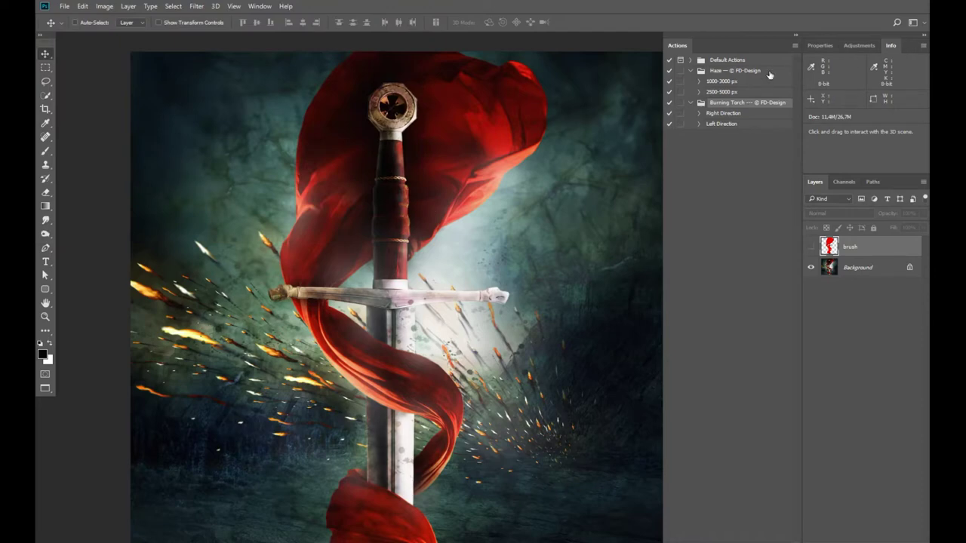
# - Load the Burning Torch + Haze action set
pyautogui.click(796, 46)
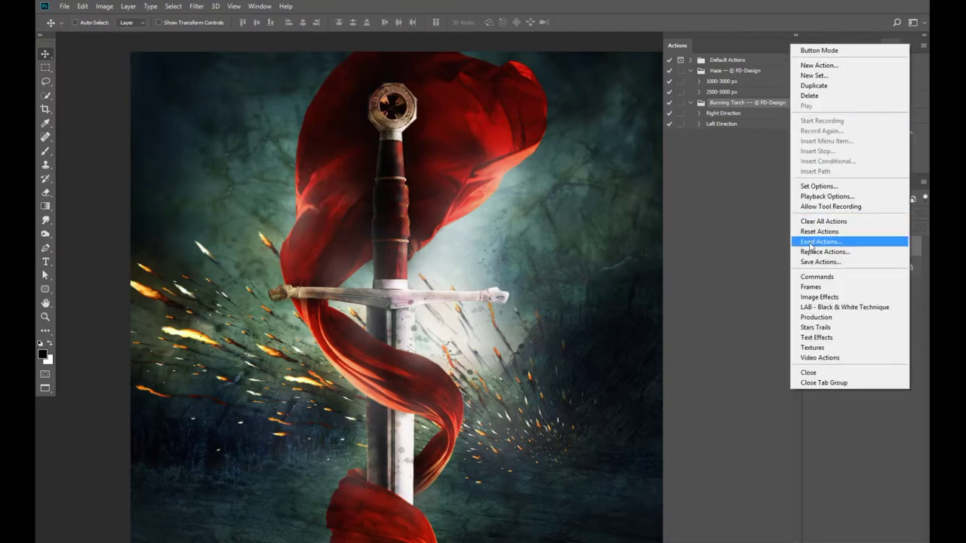
pyautogui.click(810, 245)
pyautogui.click(226, 75)
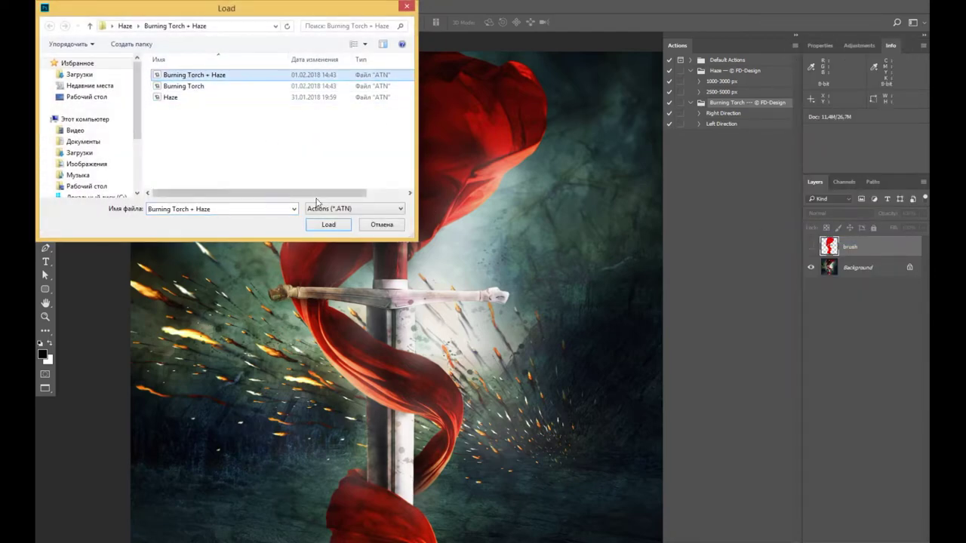
pyautogui.click(329, 224)
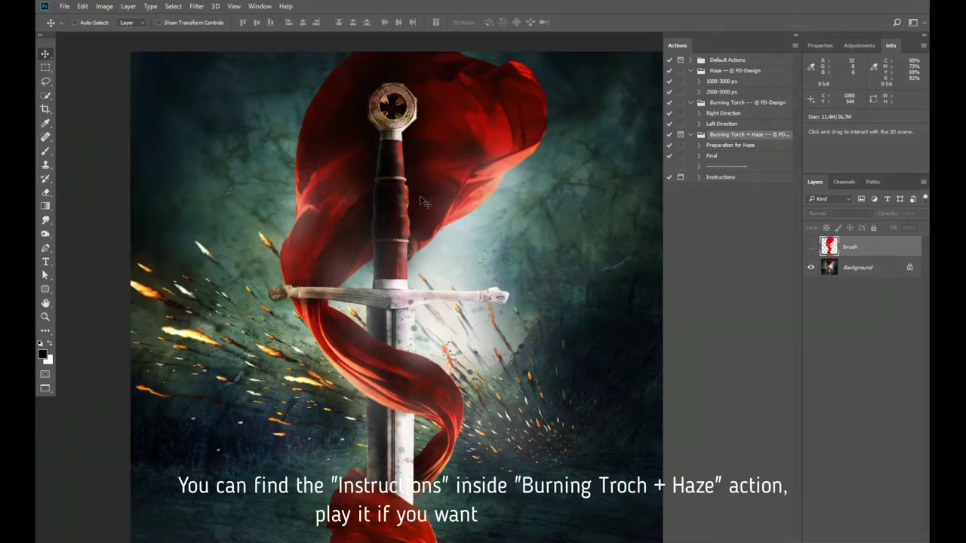
# - Play the Instructions action, read its setup message, and close it
pyautogui.click(721, 177)
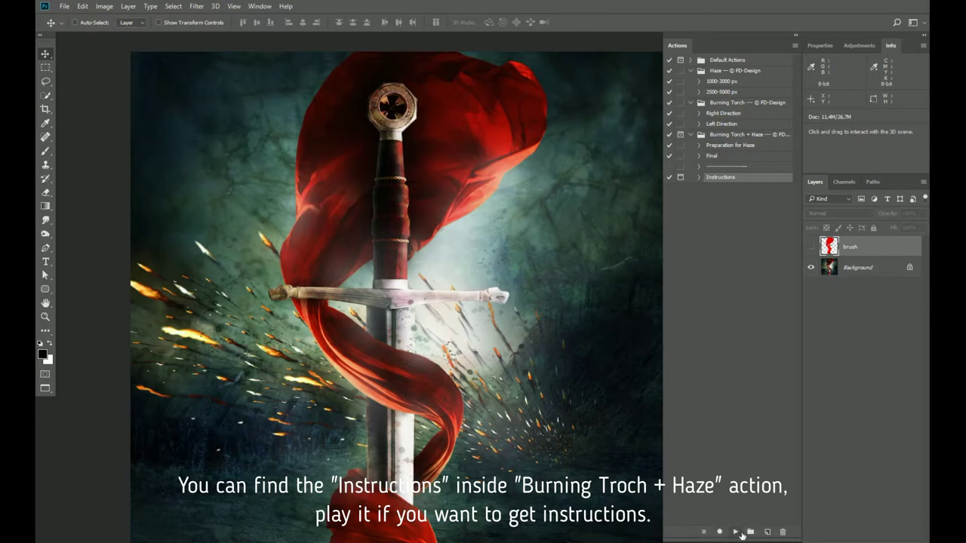
pyautogui.click(736, 532)
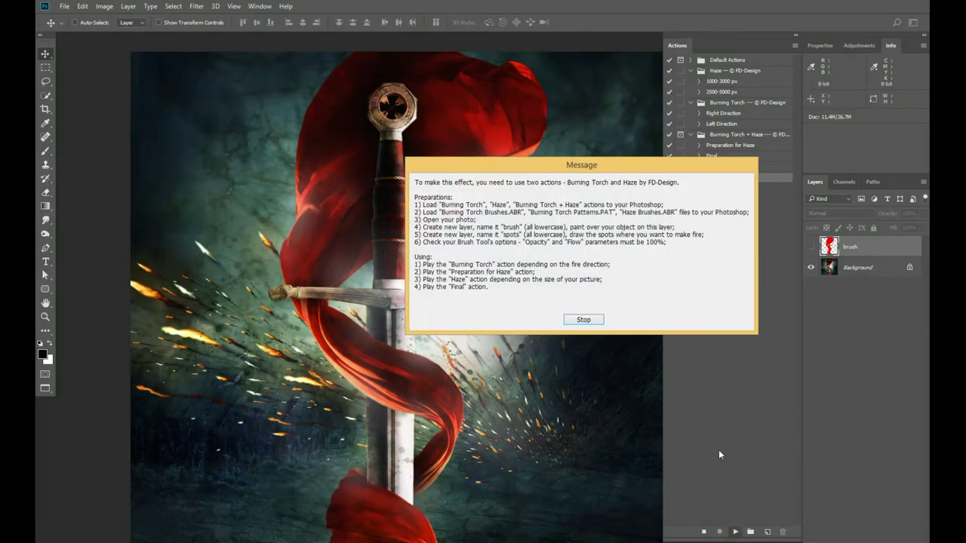
pyautogui.moveTo(646, 167); pyautogui.dragTo(508, 208)
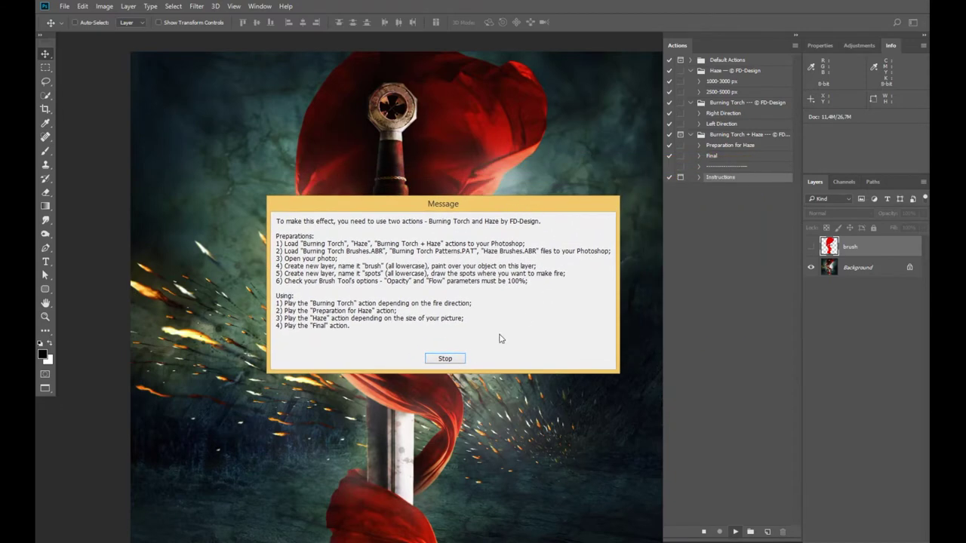
pyautogui.click(460, 360)
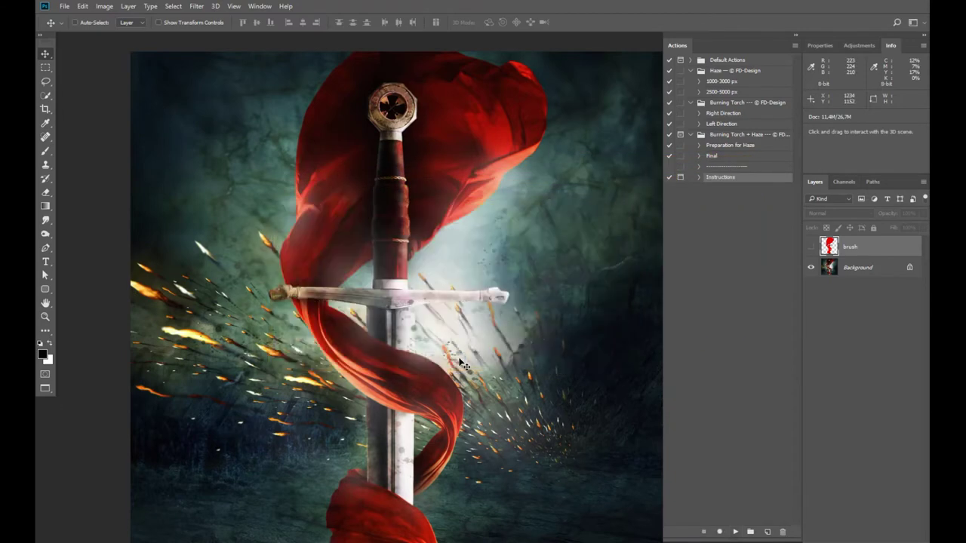
pyautogui.click(83, 7)
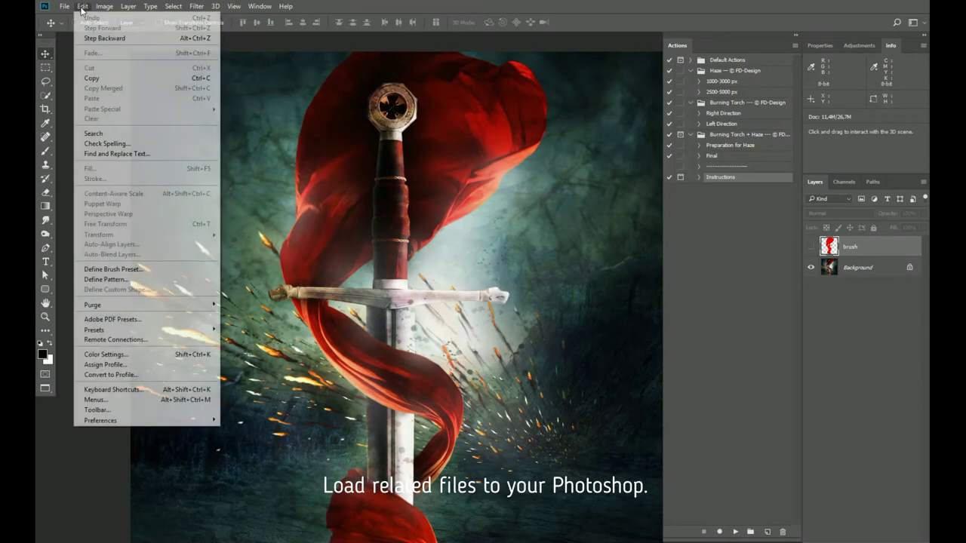
pyautogui.moveTo(144, 330)
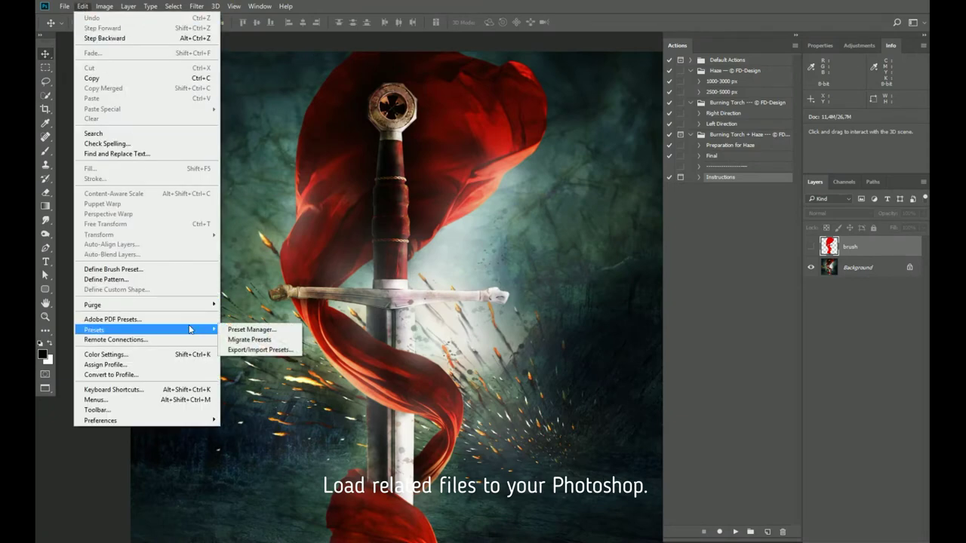
# - Load the Haze Brushes and Burning Torch Brushes files into the brush presets
pyautogui.click(253, 329)
pyautogui.click(598, 163)
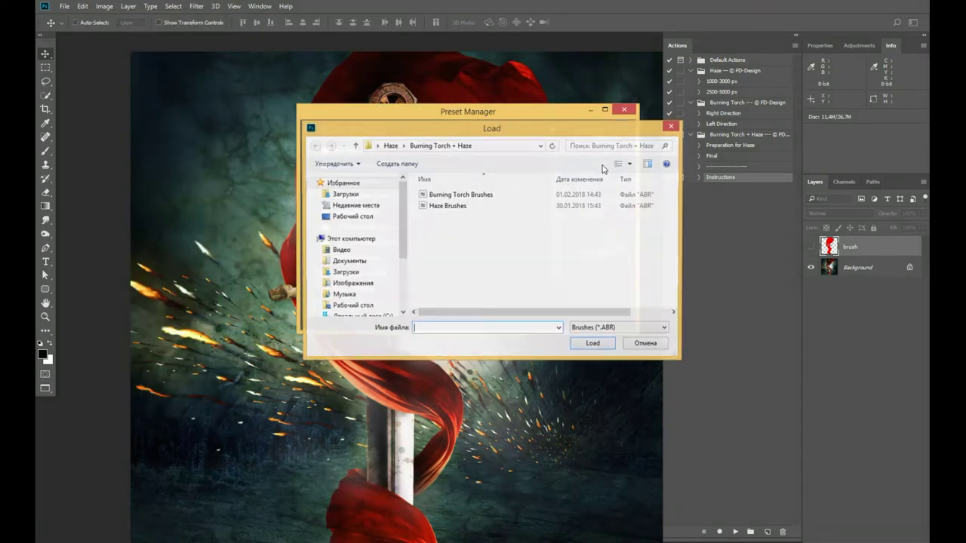
pyautogui.click(457, 209)
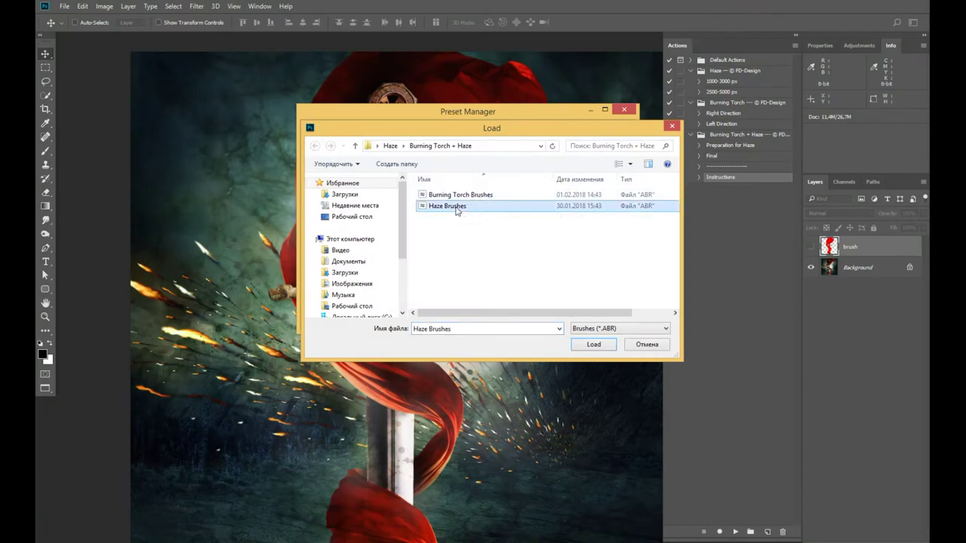
pyautogui.click(457, 198)
pyautogui.click(455, 208)
pyautogui.click(590, 347)
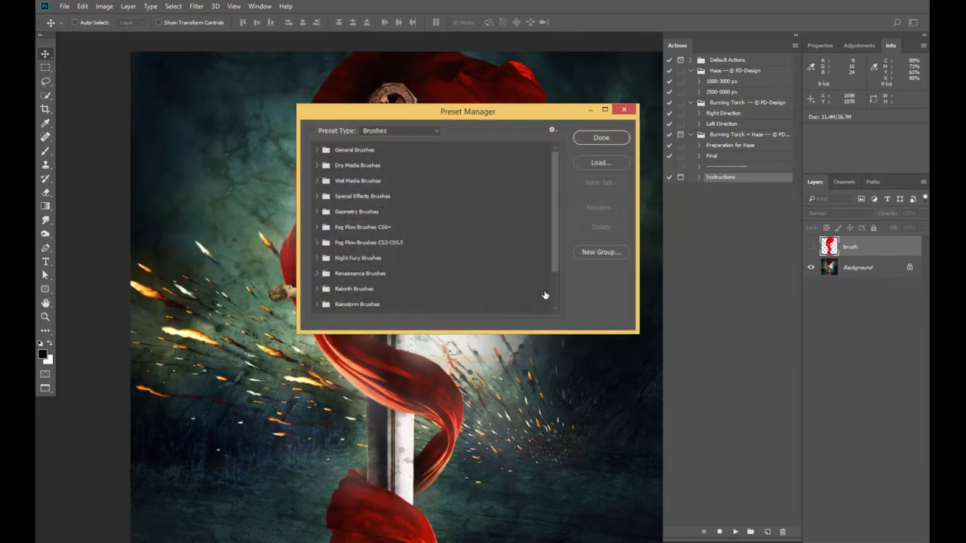
pyautogui.click(597, 165)
pyautogui.click(483, 195)
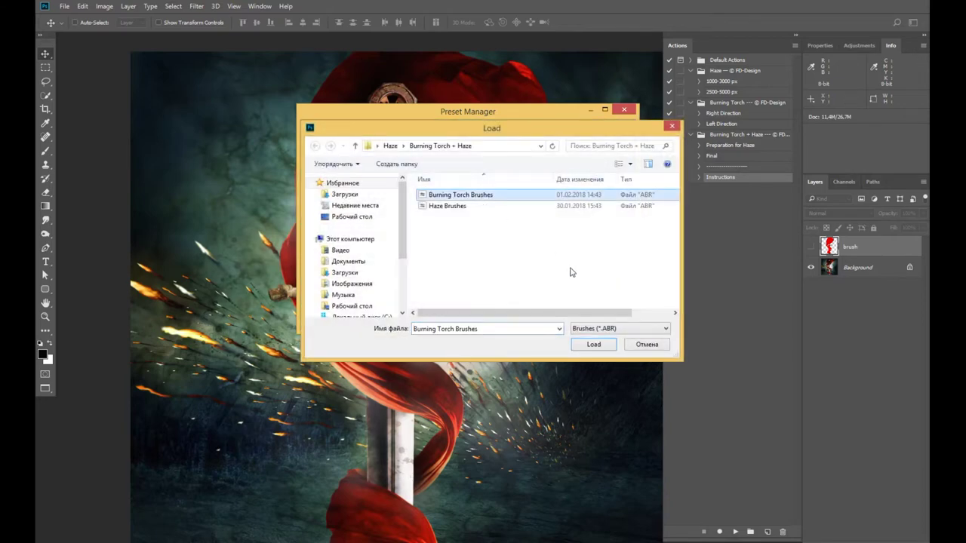
pyautogui.click(594, 345)
# - Load Burning Torch Patterns into the pattern presets, then show the red brush layer
pyautogui.click(607, 163)
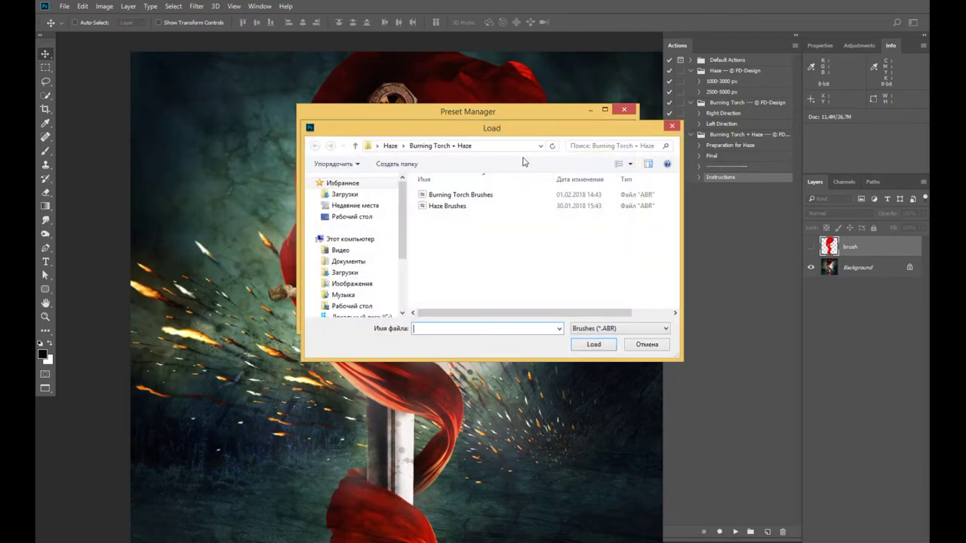
pyautogui.press('Escape')
pyautogui.click(434, 132)
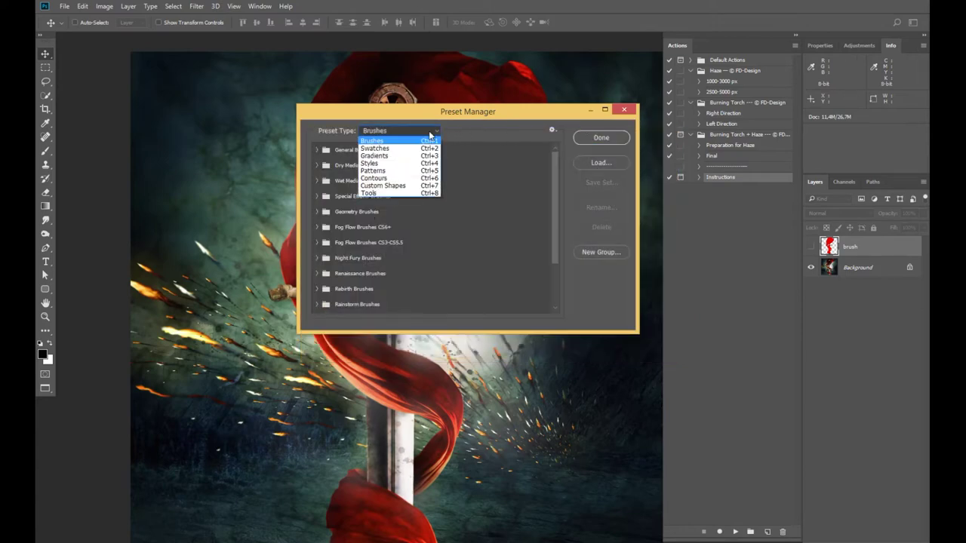
pyautogui.click(400, 168)
pyautogui.click(601, 162)
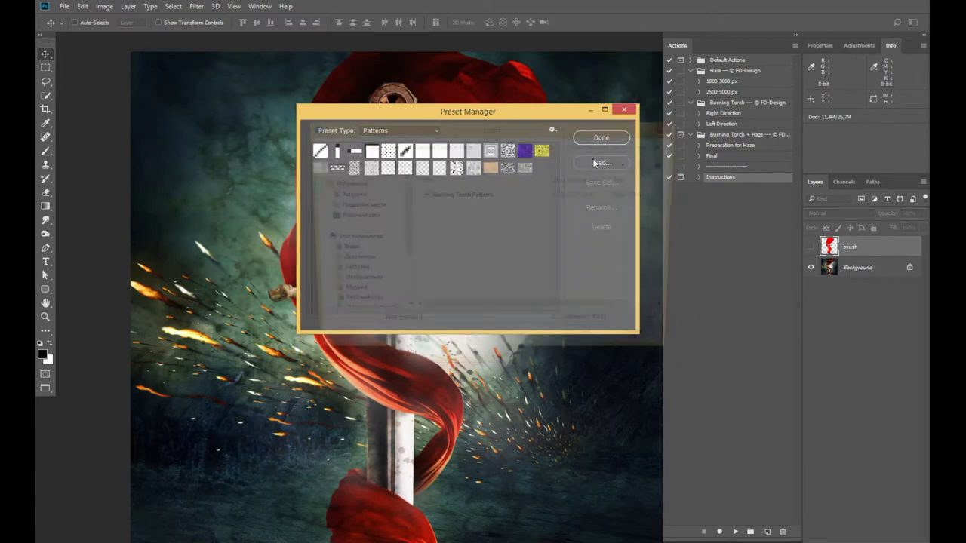
pyautogui.click(474, 194)
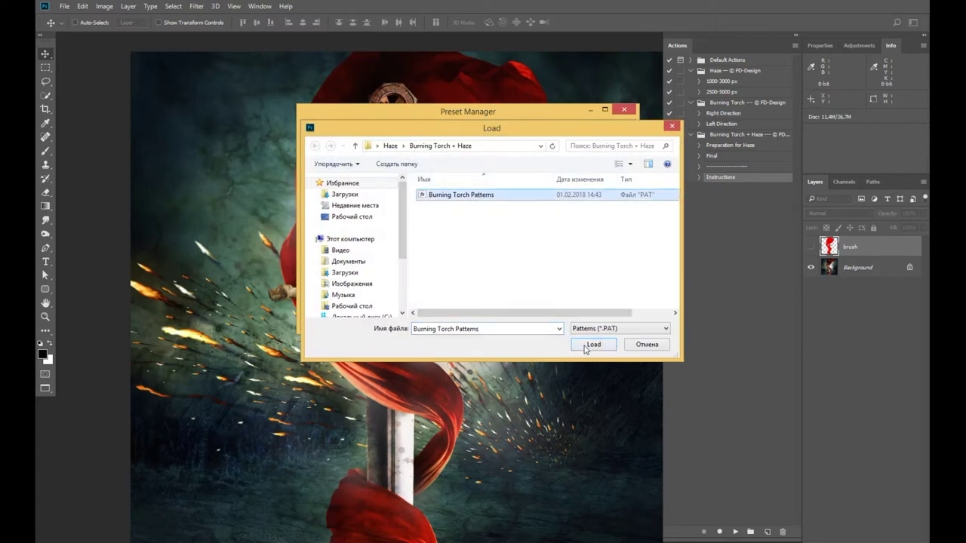
pyautogui.click(587, 345)
pyautogui.click(601, 138)
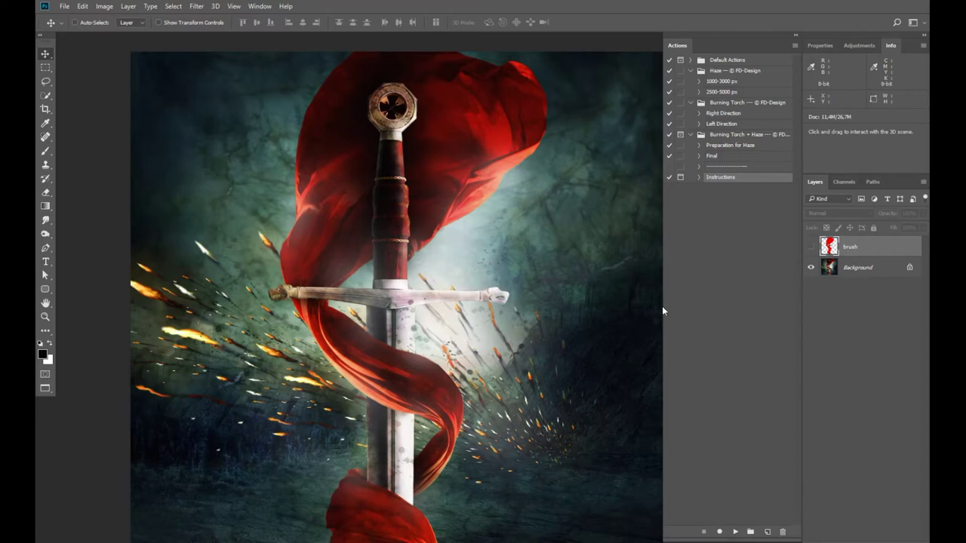
pyautogui.click(810, 246)
# - Align the red silhouette over the sword, add a 'spots' layer, then hide the silhouette
pyautogui.moveTo(387, 298)
pyautogui.mouseDown()
pyautogui.moveTo(360, 259)
pyautogui.moveTo(410, 286)
pyautogui.mouseUp()
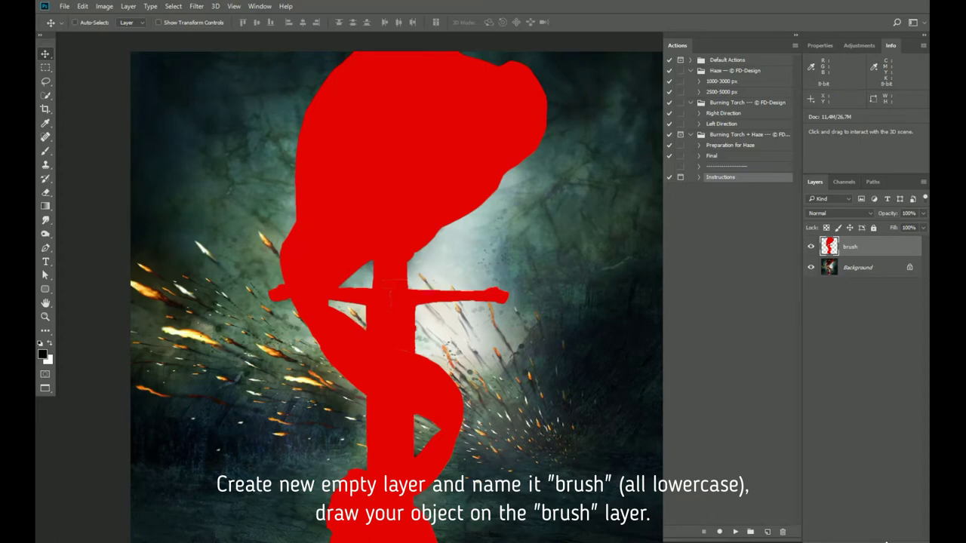
pyautogui.click(897, 533)
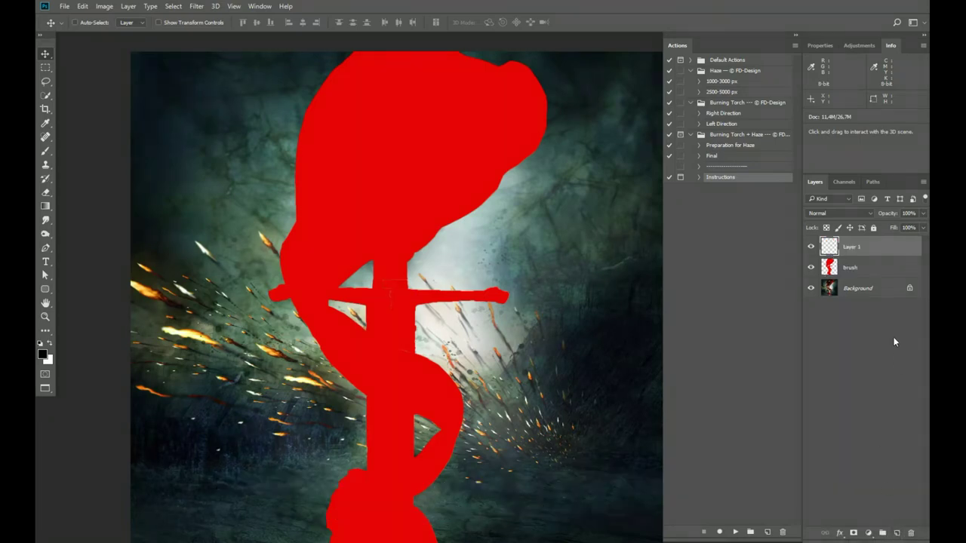
pyautogui.doubleClick(851, 247)
pyautogui.write('spots')
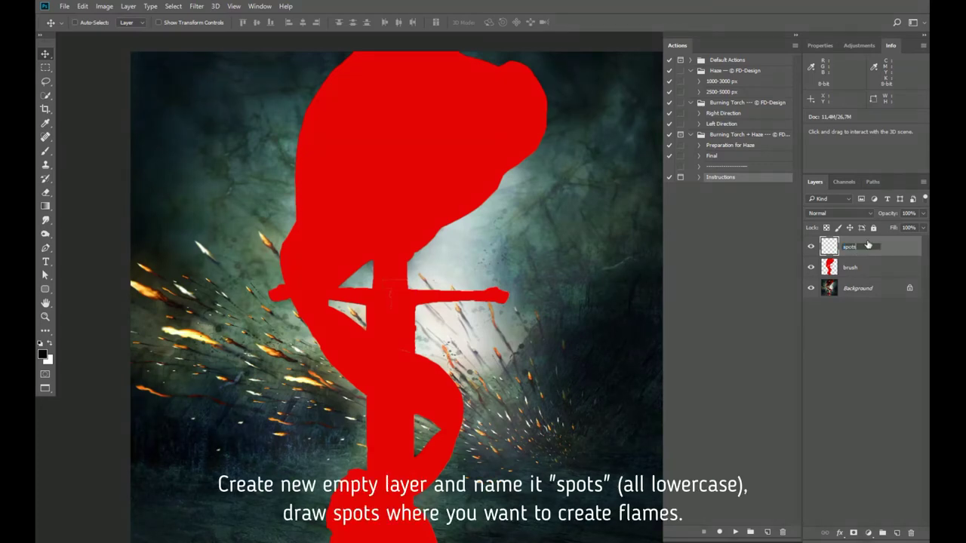
pyautogui.press('Return')
pyautogui.click(812, 267)
pyautogui.click(45, 151)
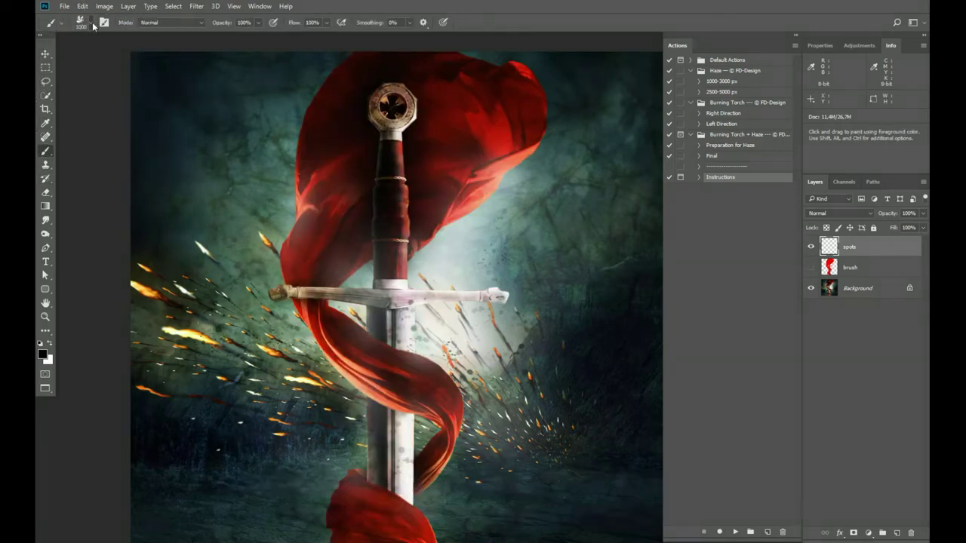
# - Set a 75 px soft round brush and paint black spots on the ribbon, cloth and grip
pyautogui.click(91, 24)
pyautogui.click(90, 103)
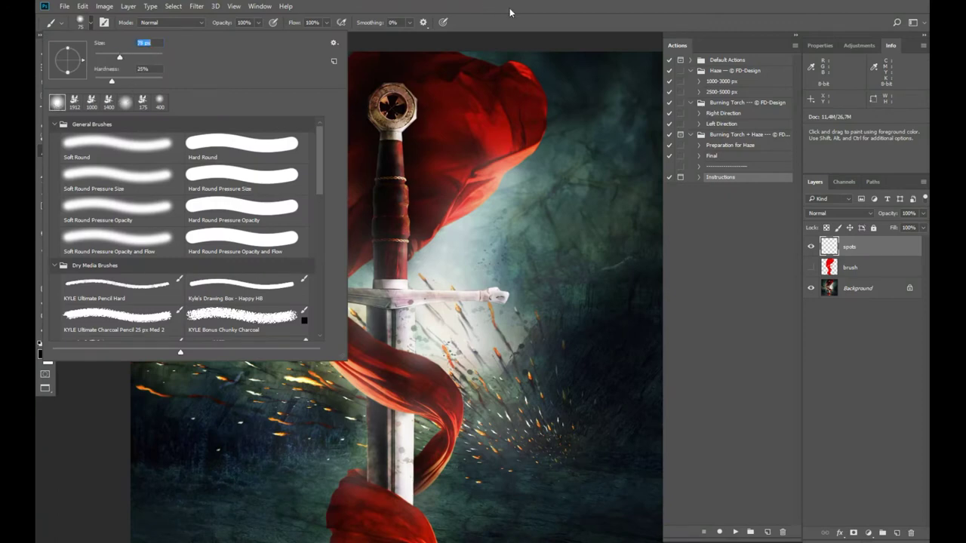
pyautogui.press('Return')
pyautogui.moveTo(450, 401); pyautogui.dragTo(385, 365)
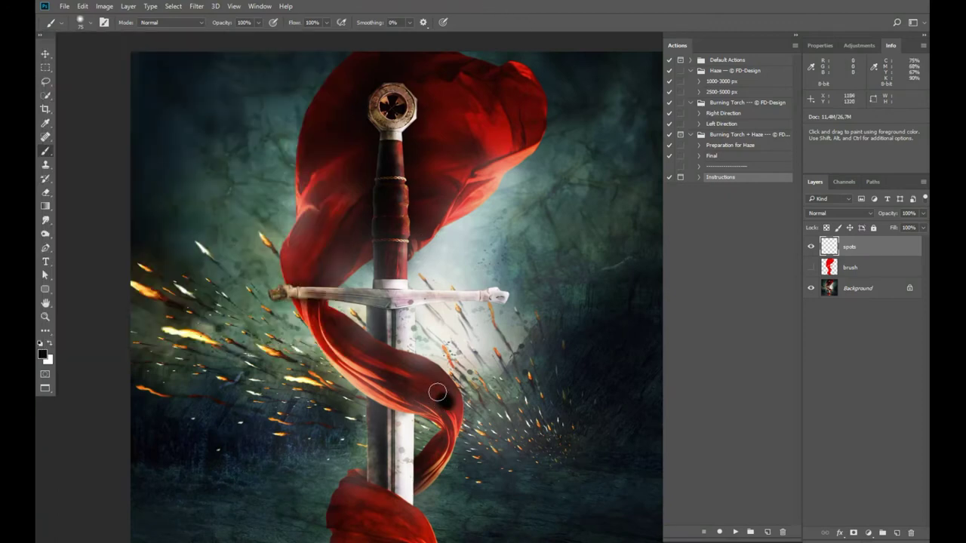
pyautogui.moveTo(349, 244); pyautogui.dragTo(346, 170)
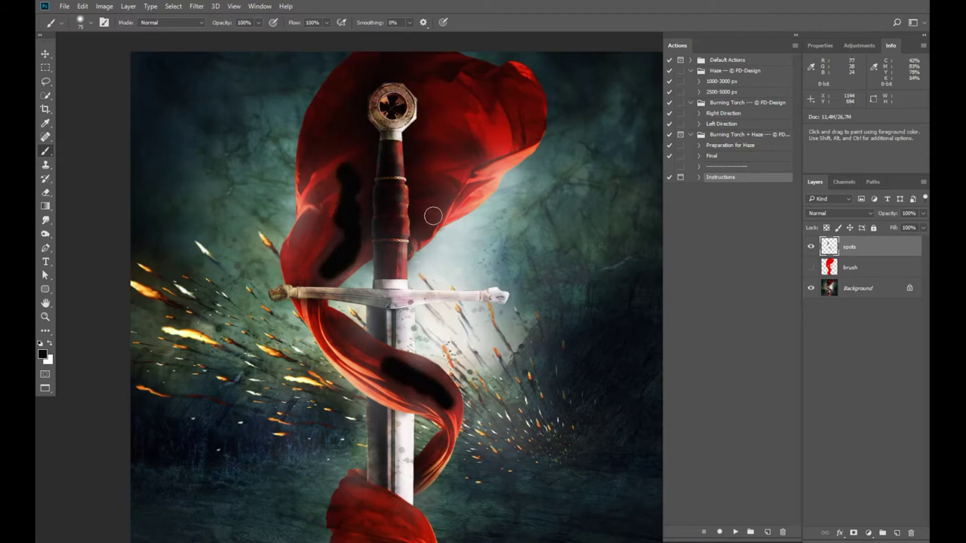
pyautogui.hotkey('ctrl', 'z')
pyautogui.moveTo(332, 269)
pyautogui.mouseDown()
pyautogui.moveTo(354, 222)
pyautogui.moveTo(346, 198)
pyautogui.mouseUp()
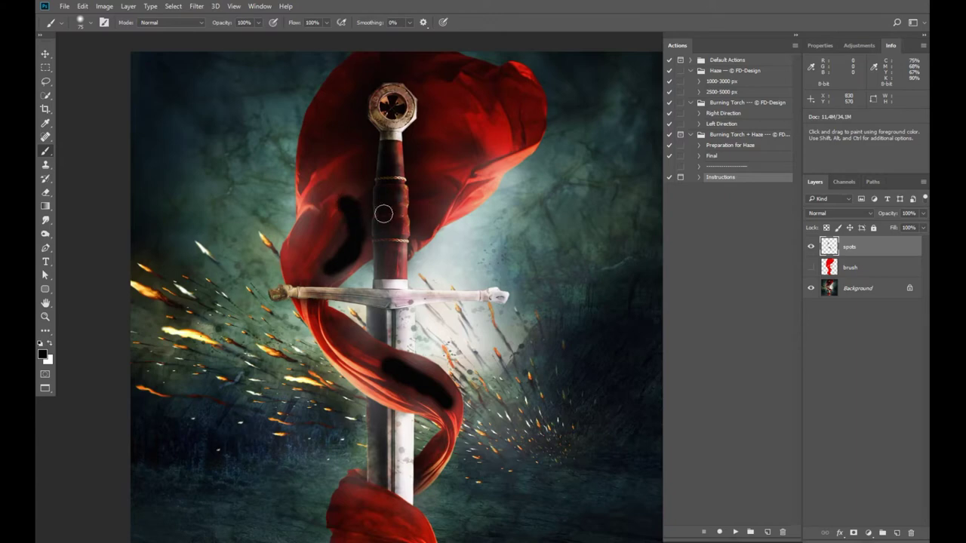
pyautogui.moveTo(394, 147); pyautogui.dragTo(393, 183)
pyautogui.hotkey('ctrl', 'z')
# - Paint more black spots along the cloth's right edge, then show the red silhouette again
pyautogui.hotkey('ctrl', 'z')
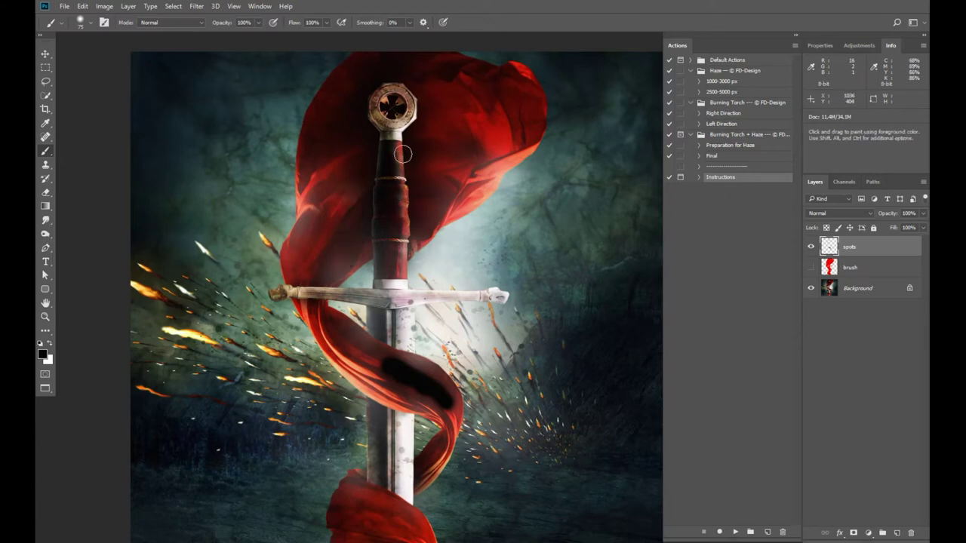
pyautogui.moveTo(396, 142); pyautogui.dragTo(400, 234)
pyautogui.hotkey('ctrl', 'z')
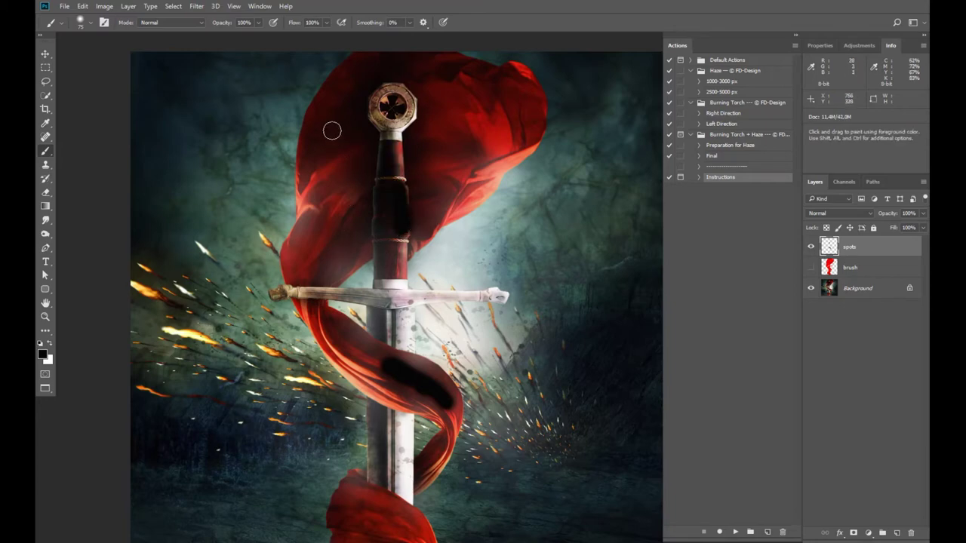
pyautogui.moveTo(322, 103); pyautogui.dragTo(309, 185)
pyautogui.hotkey('ctrl', 'z')
pyautogui.moveTo(533, 130); pyautogui.dragTo(492, 162)
pyautogui.moveTo(517, 89); pyautogui.dragTo(526, 103)
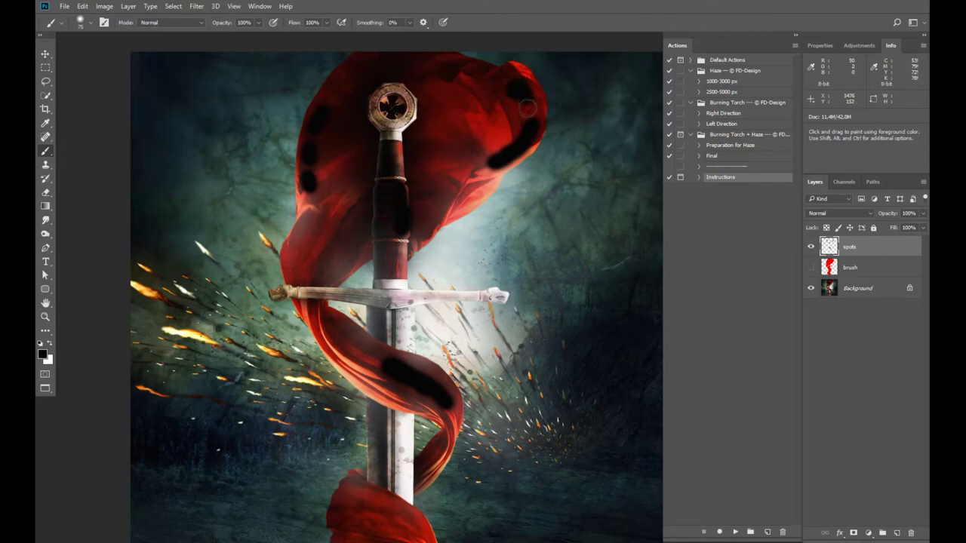
pyautogui.scroll(-3, 569, 265)
pyautogui.moveTo(401, 447)
pyautogui.mouseDown()
pyautogui.moveTo(341, 441)
pyautogui.moveTo(338, 465)
pyautogui.mouseUp()
pyautogui.hotkey('ctrl', 'z')
pyautogui.moveTo(508, 342)
pyautogui.mouseDown()
pyautogui.moveTo(464, 414)
pyautogui.moveTo(481, 350)
pyautogui.mouseUp()
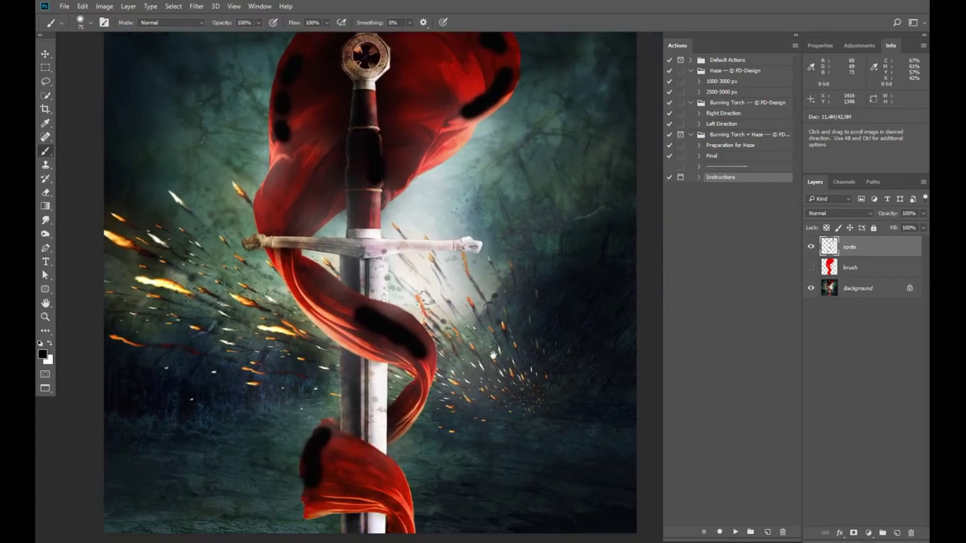
pyautogui.click(812, 266)
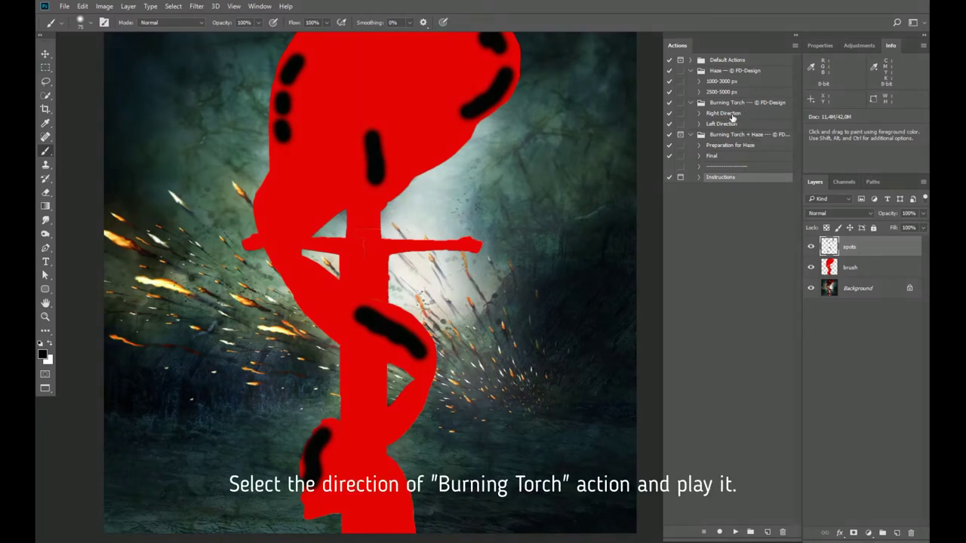
# - Run the Burning Torch action's Right Direction so the flames blow to the right
pyautogui.click(731, 117)
pyautogui.click(735, 532)
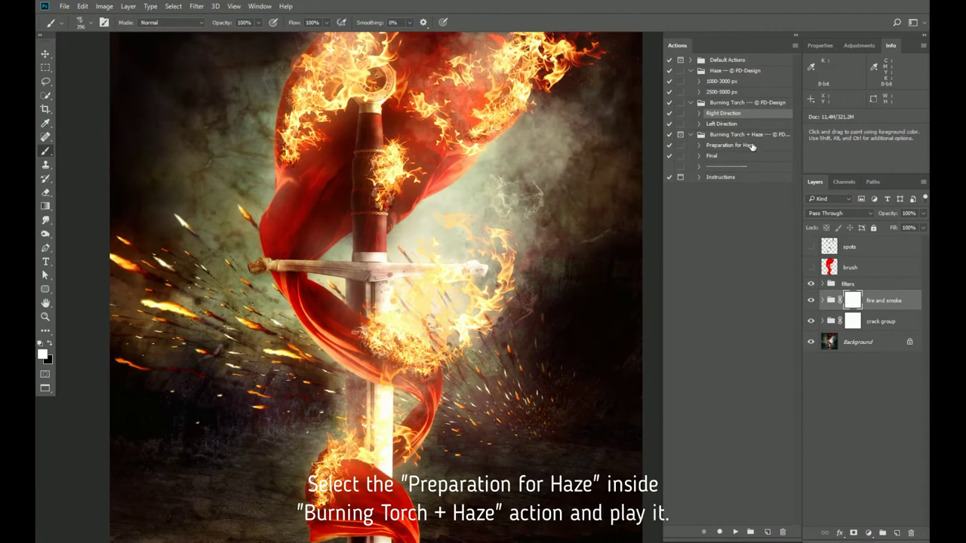
pyautogui.click(753, 146)
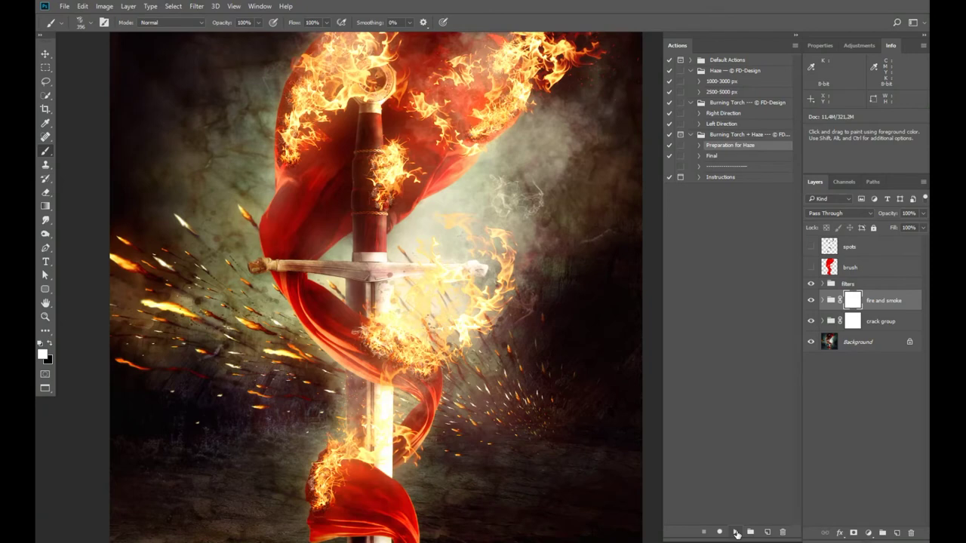
# - Play Preparation for Haze, Haze 1000-3000 px, then the Burning Torch + Haze Final action
pyautogui.click(736, 532)
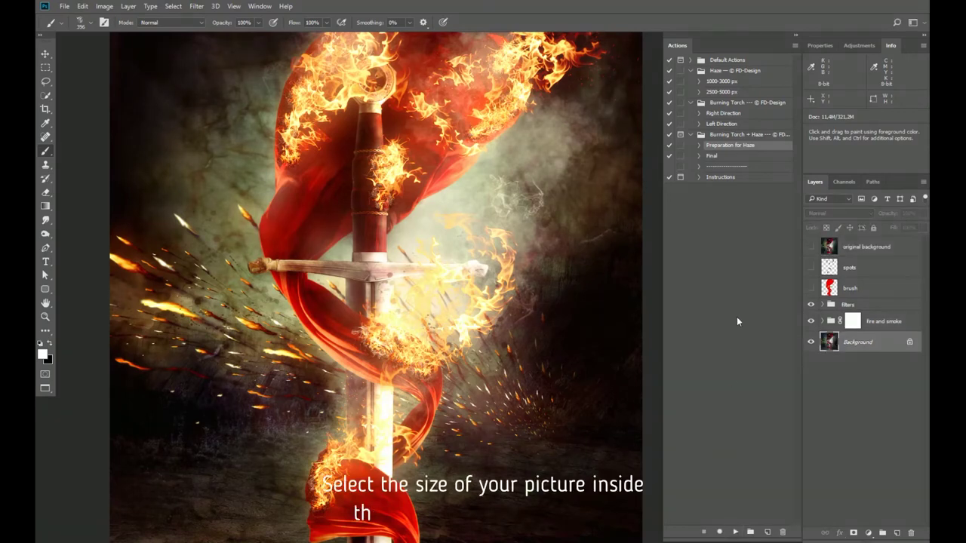
pyautogui.click(726, 82)
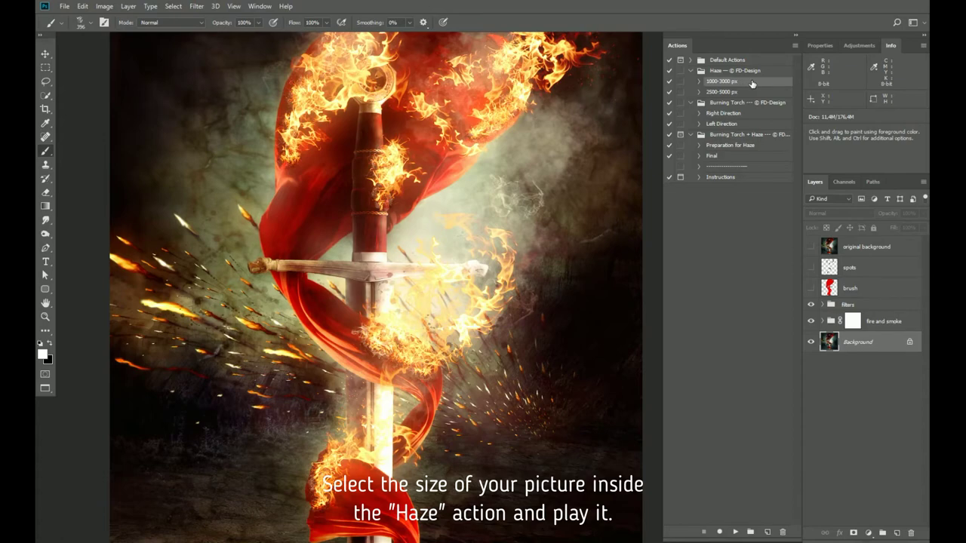
pyautogui.click(737, 534)
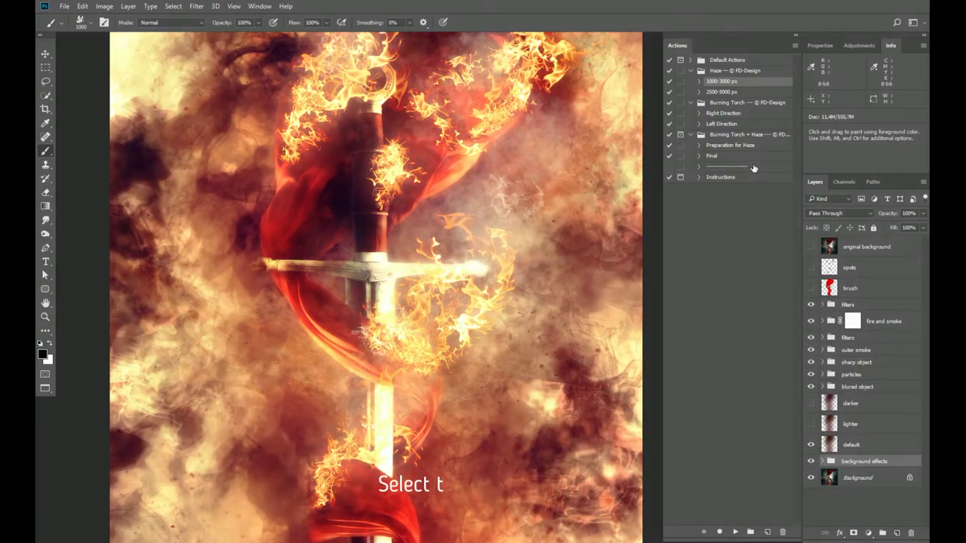
pyautogui.click(750, 157)
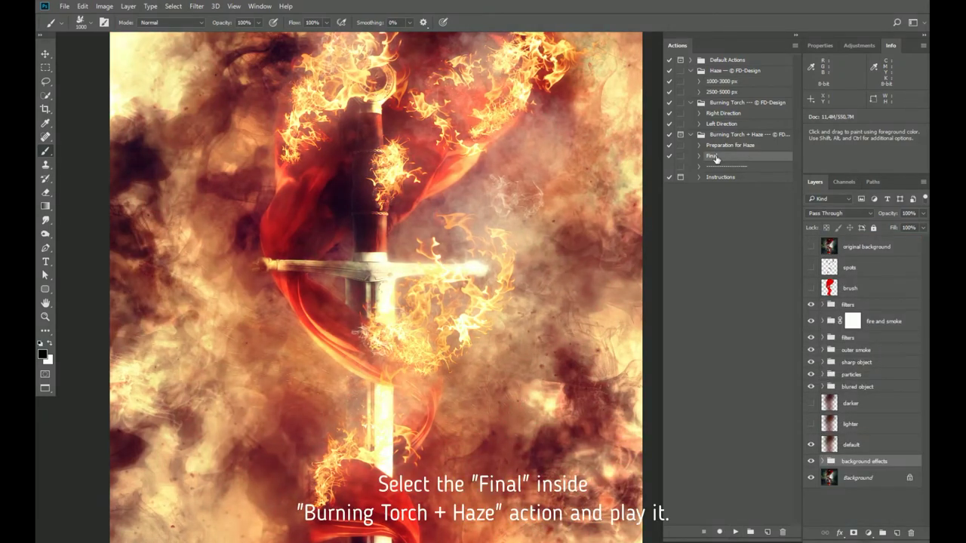
pyautogui.click(735, 532)
pyautogui.click(736, 533)
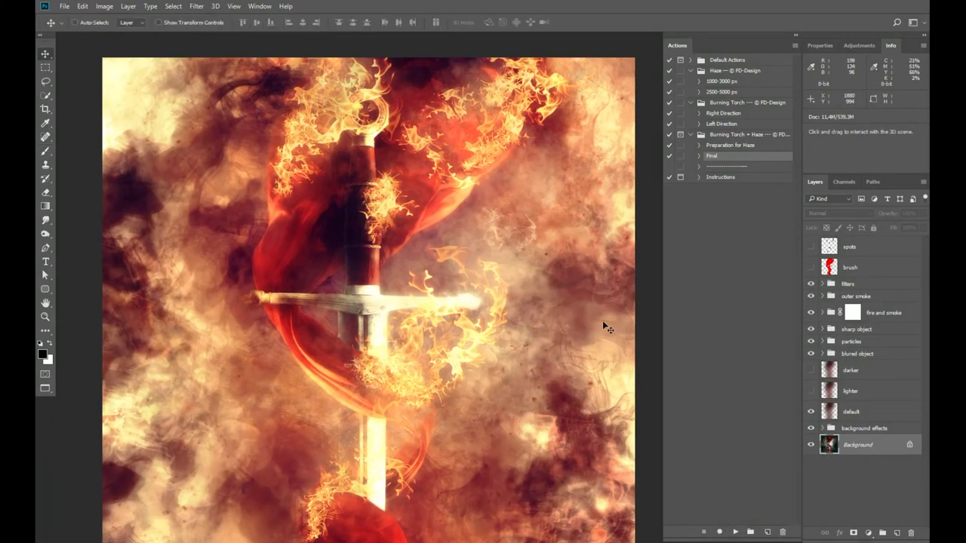
pyautogui.moveTo(565, 307); pyautogui.dragTo(567, 252)
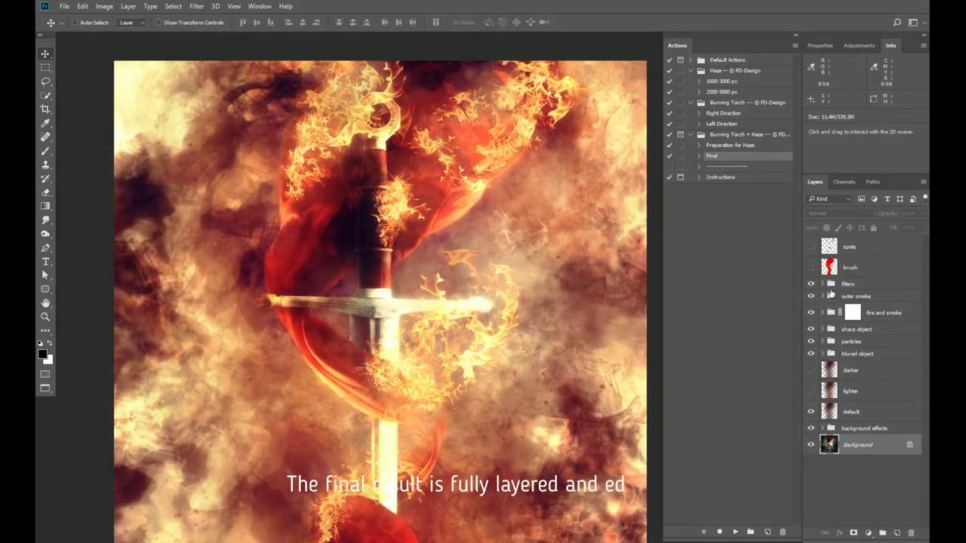
# - Toggle the lighter layer on and off to compare the brightened image
pyautogui.click(810, 390)
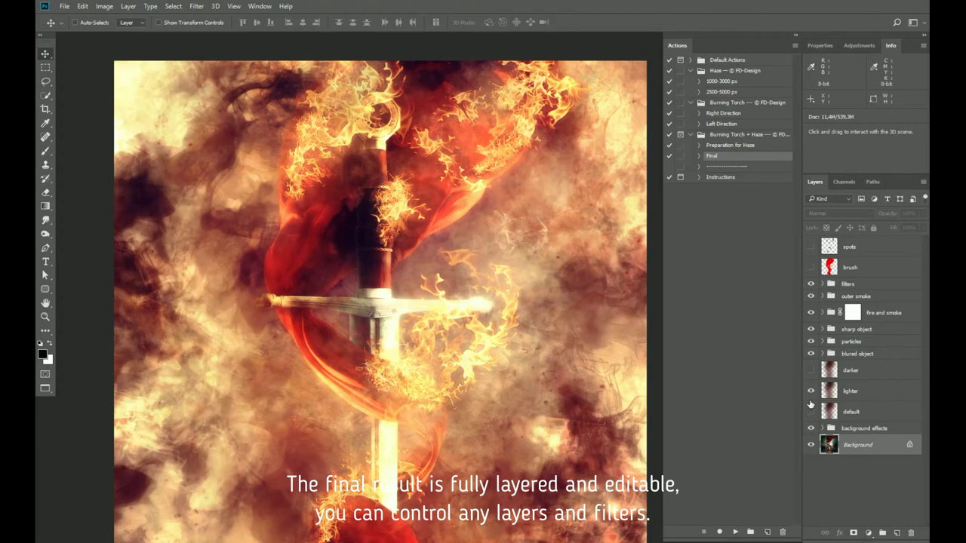
pyautogui.click(810, 391)
pyautogui.click(809, 392)
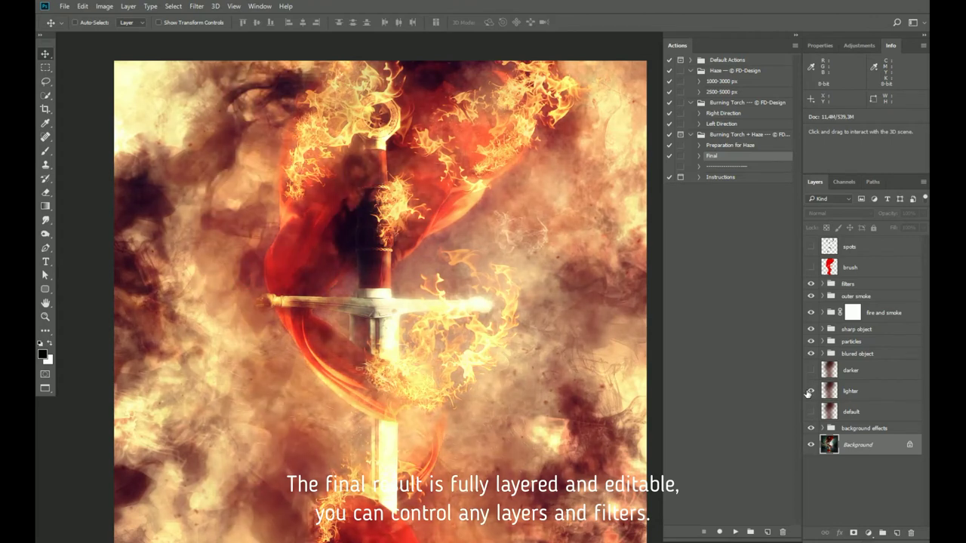
pyautogui.moveTo(578, 377)
pyautogui.mouseDown()
pyautogui.moveTo(578, 330)
pyautogui.moveTo(575, 400)
pyautogui.mouseUp()
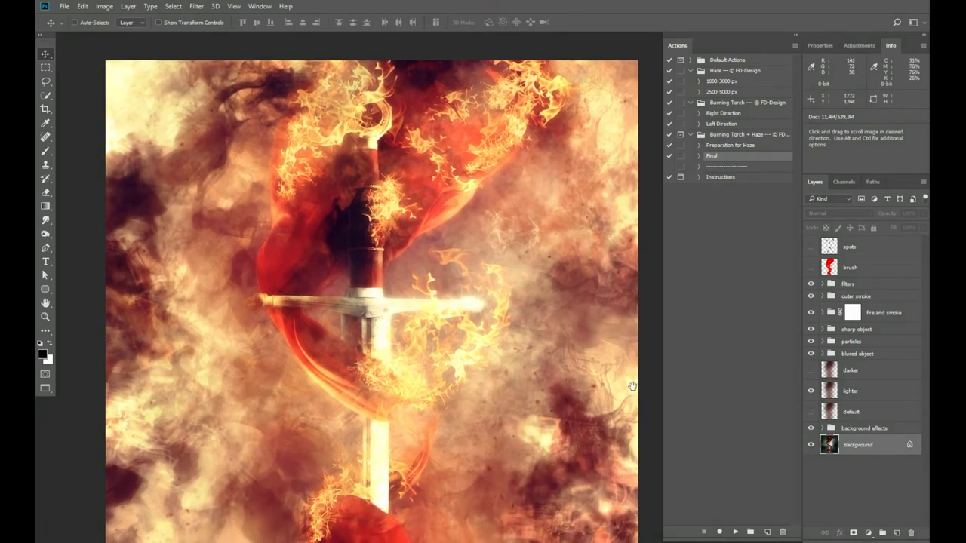
# - Set the fire and smoke group opacity to 84% and expand the filters group
pyautogui.click(893, 317)
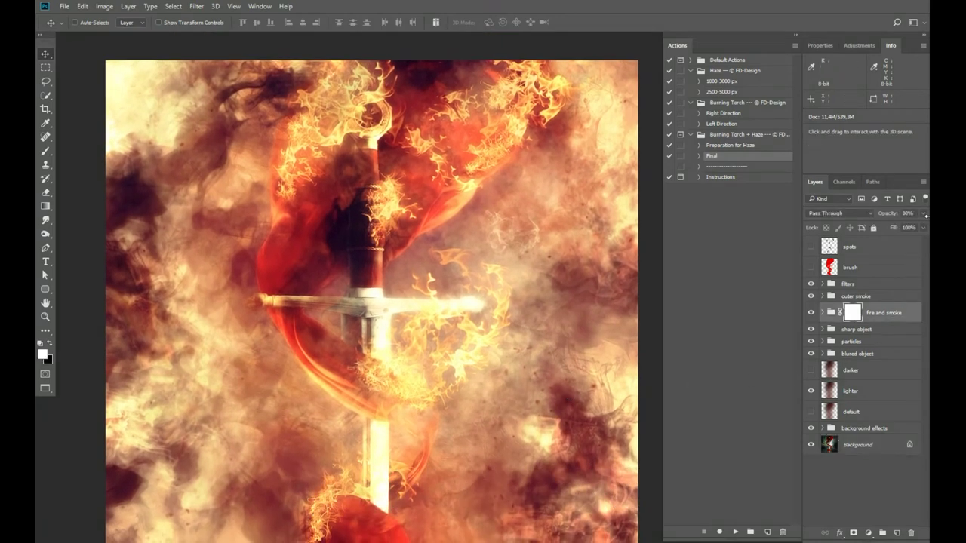
pyautogui.click(922, 214)
pyautogui.moveTo(912, 227)
pyautogui.mouseDown()
pyautogui.moveTo(924, 229)
pyautogui.moveTo(901, 227)
pyautogui.moveTo(914, 227)
pyautogui.mouseUp()
pyautogui.press('x')
pyautogui.click(811, 296)
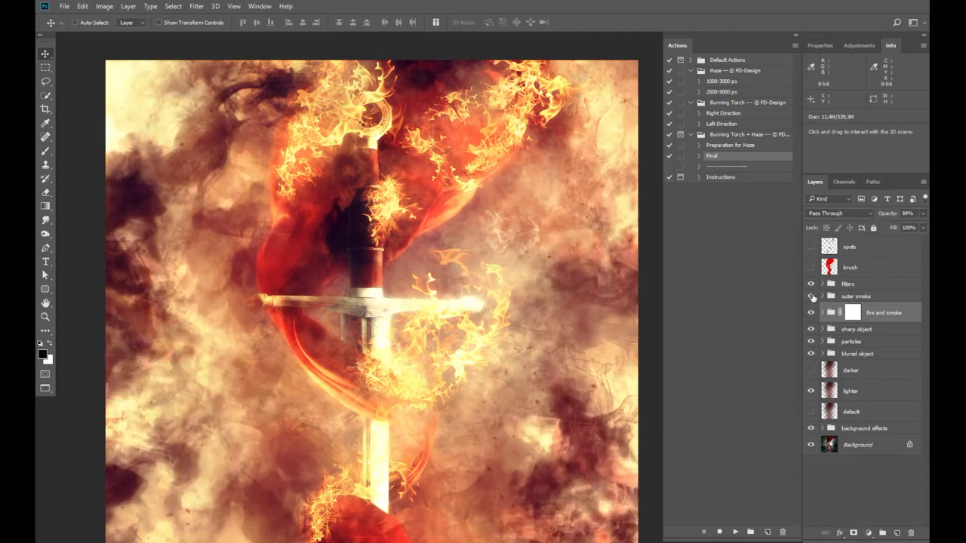
pyautogui.click(822, 284)
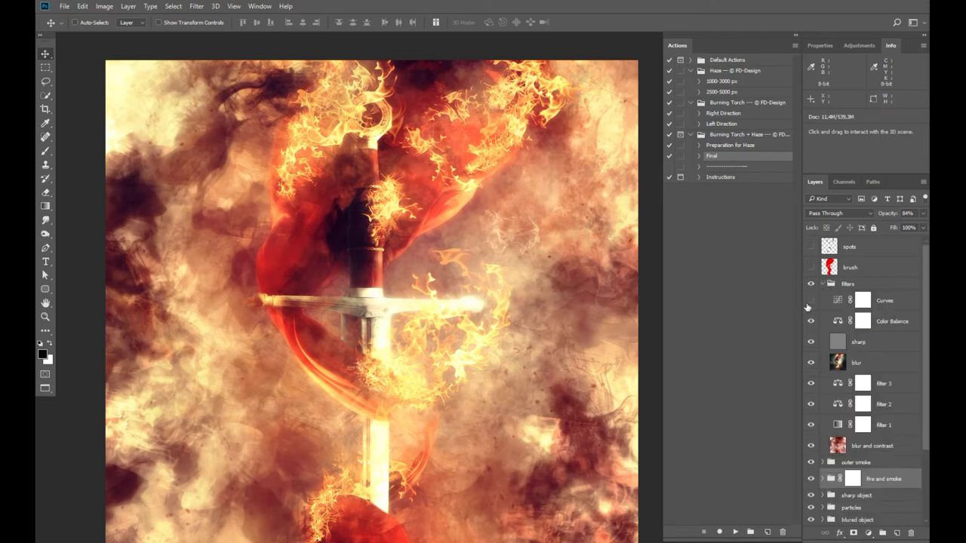
# - Compare Curves and Color Balance on and off, then lower the Curves layer's opacity
pyautogui.click(807, 305)
pyautogui.scroll(-2, 578, 302)
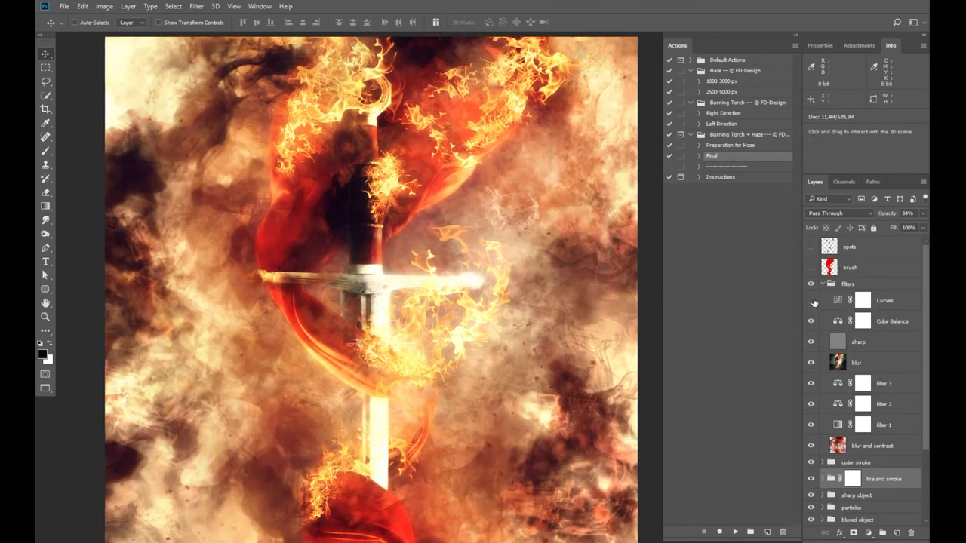
pyautogui.click(812, 302)
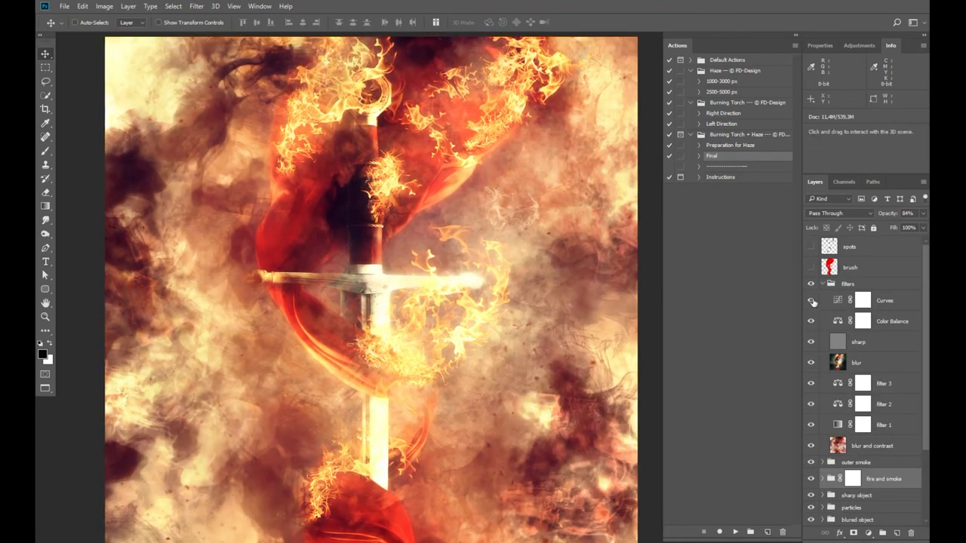
pyautogui.click(811, 321)
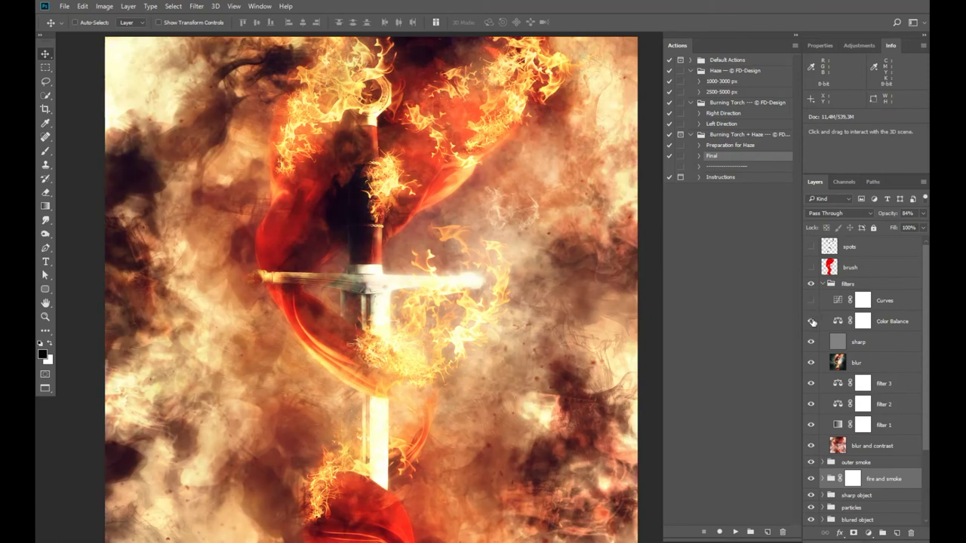
pyautogui.click(812, 320)
pyautogui.click(811, 301)
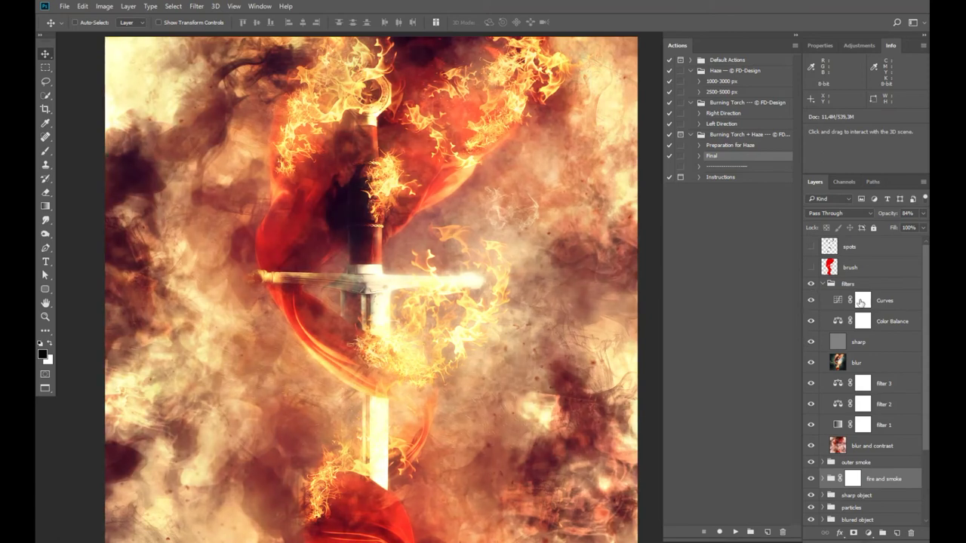
pyautogui.click(863, 300)
pyautogui.moveTo(921, 225); pyautogui.dragTo(890, 228)
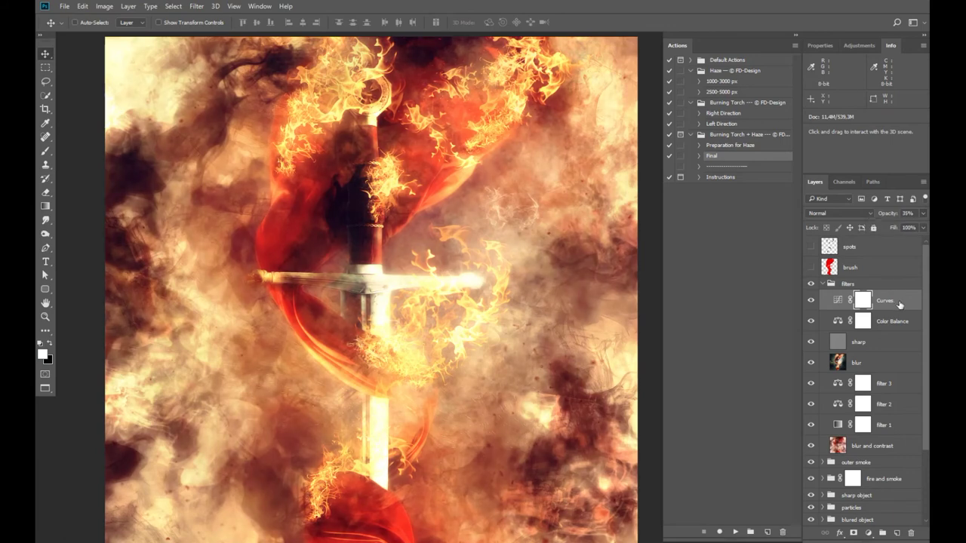
# - Compare the blur, filter 3 and filter 2 layers and adjust filter 3's opacity
pyautogui.click(876, 365)
pyautogui.click(811, 363)
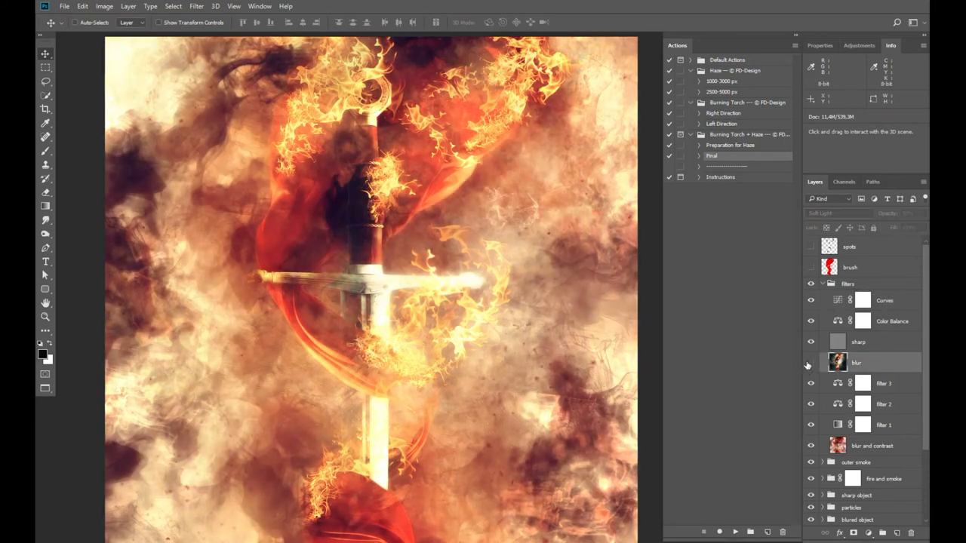
pyautogui.click(923, 215)
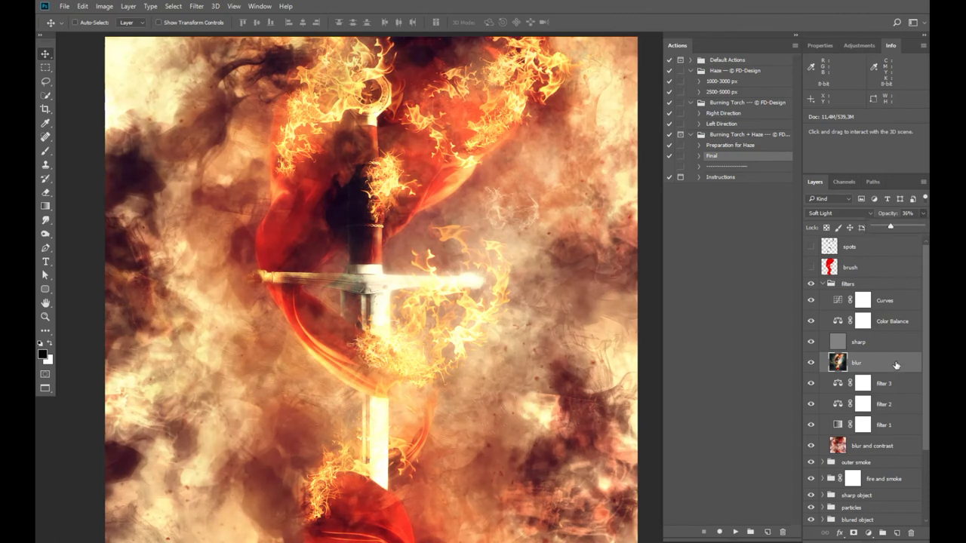
pyautogui.click(811, 384)
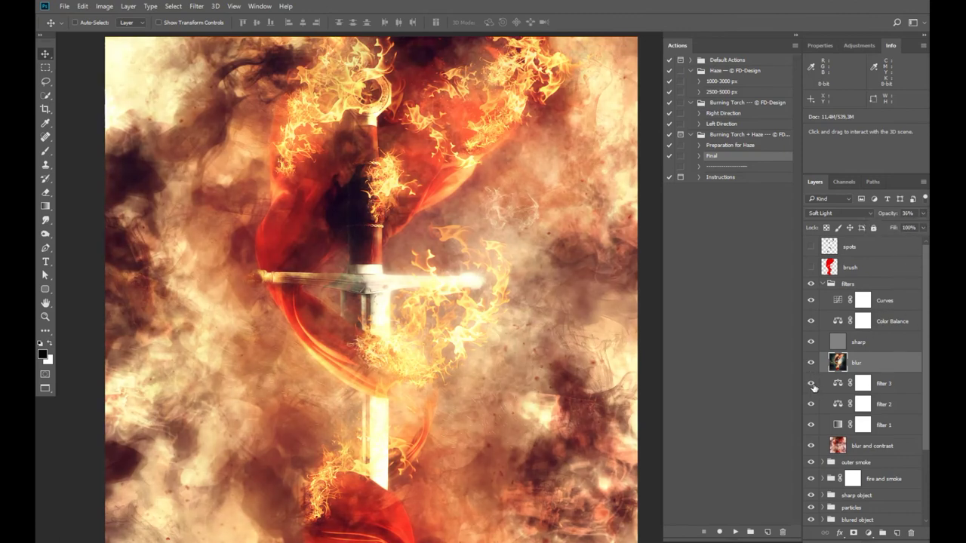
pyautogui.click(898, 385)
pyautogui.moveTo(923, 215); pyautogui.dragTo(905, 228)
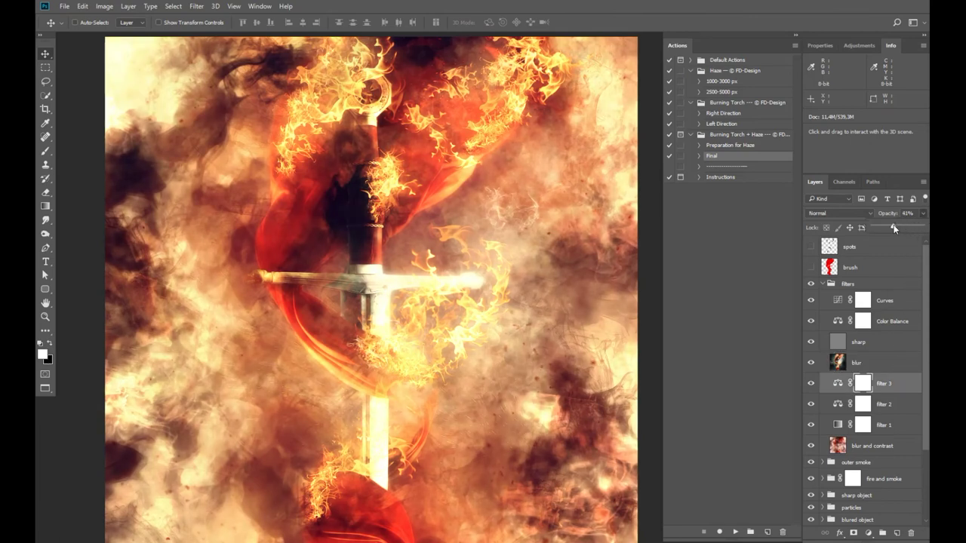
pyautogui.click(898, 405)
pyautogui.click(811, 405)
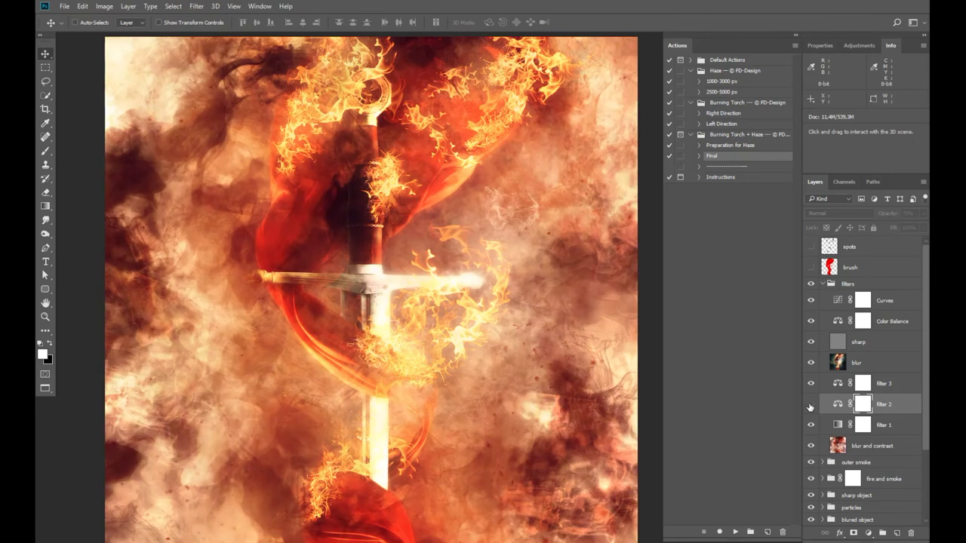
# - Set filter 1 to 100% opacity, check blur and contrast, and collapse the filters group
pyautogui.click(810, 425)
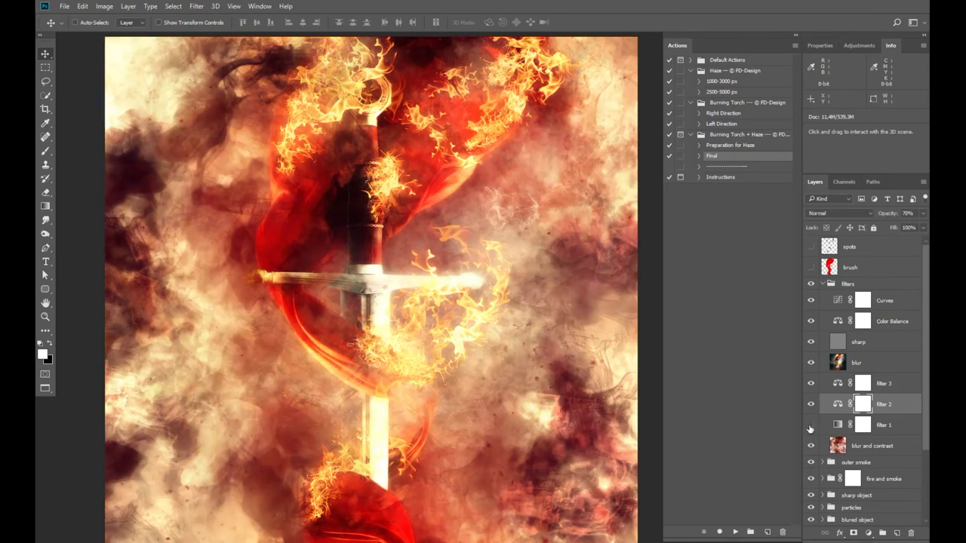
pyautogui.click(810, 427)
pyautogui.click(811, 427)
pyautogui.click(889, 428)
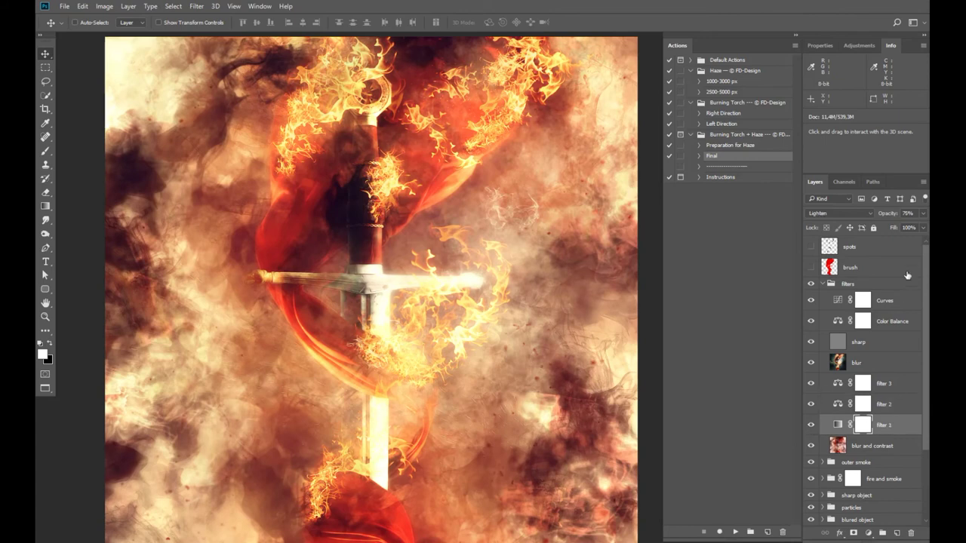
pyautogui.click(923, 214)
pyautogui.moveTo(921, 225); pyautogui.dragTo(925, 228)
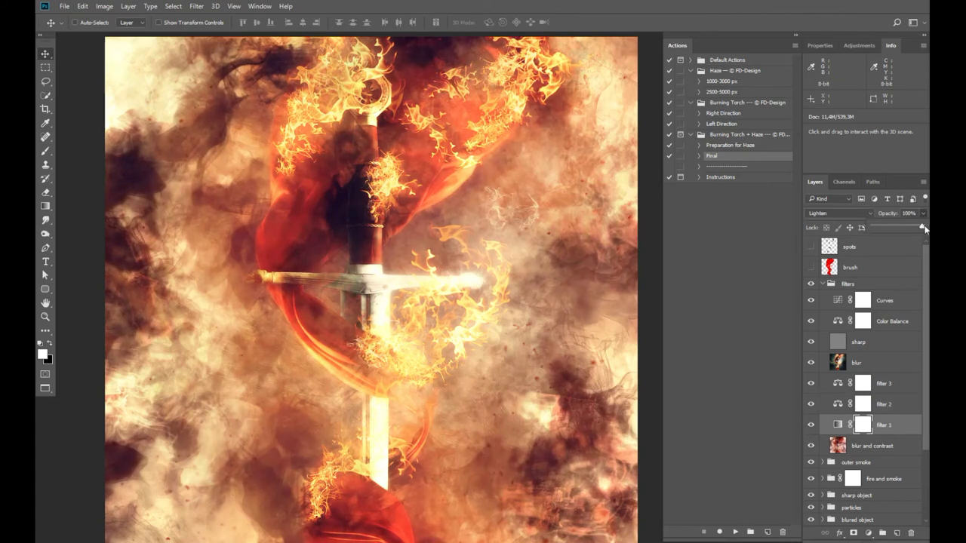
pyautogui.click(869, 448)
pyautogui.click(811, 448)
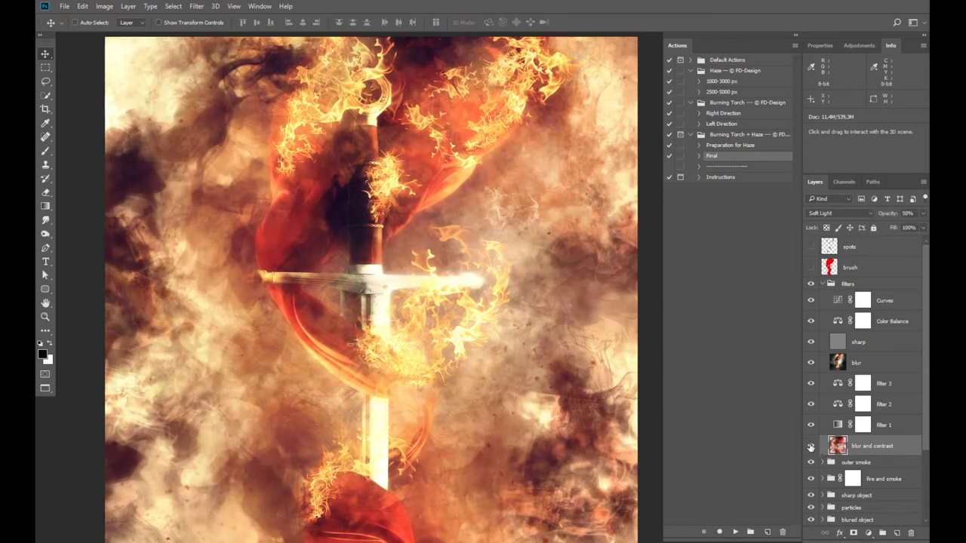
pyautogui.click(825, 284)
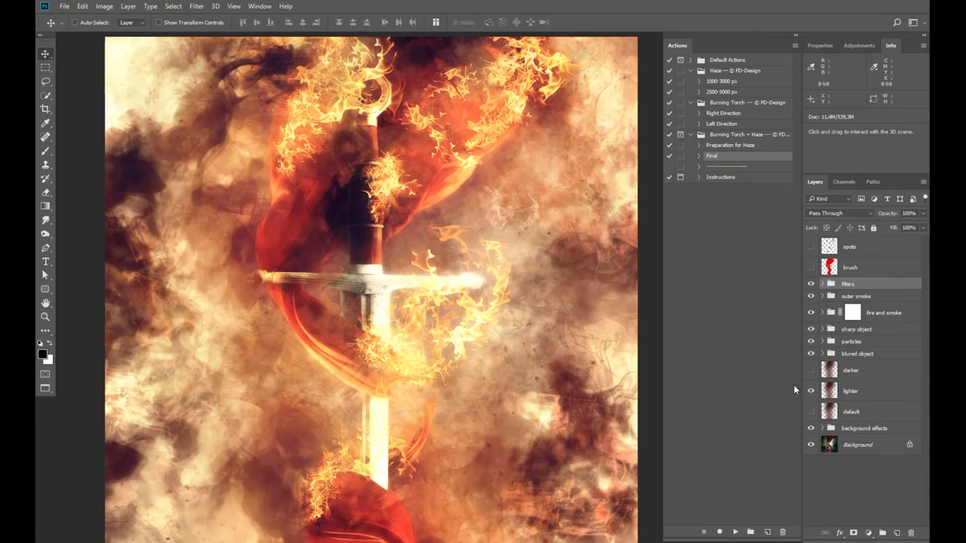
pyautogui.press('f')
pyautogui.press('f')
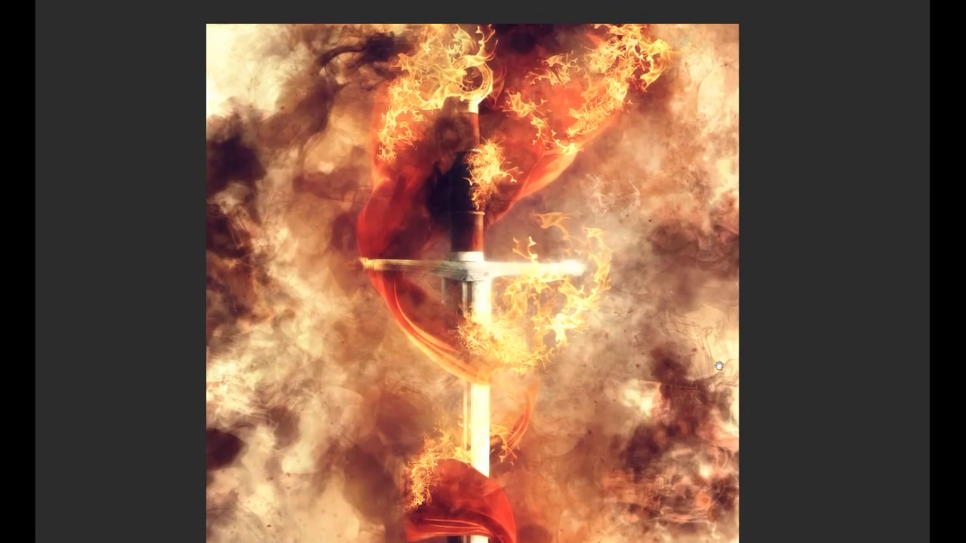
pyautogui.press('f')
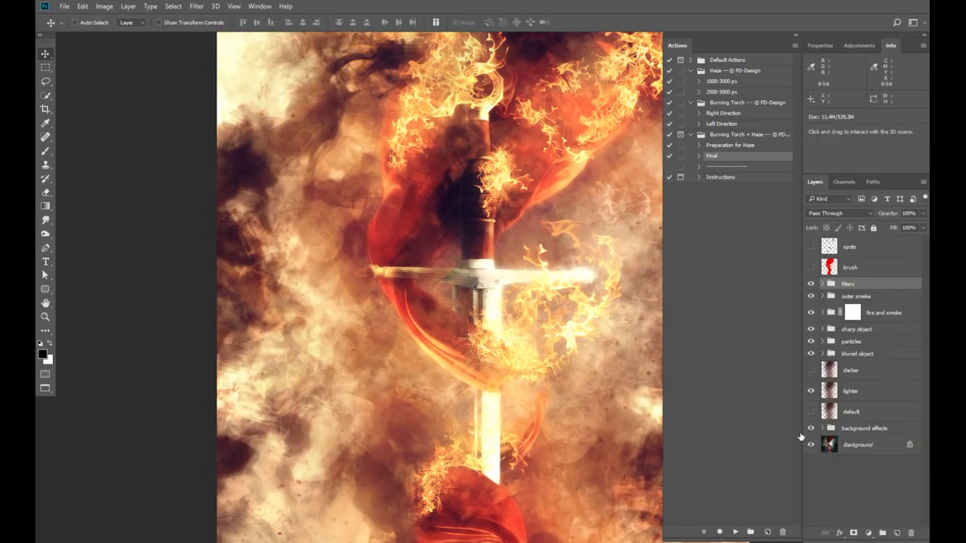
pyautogui.scroll(1, 477, 379)
pyautogui.keyDown('alt'); pyautogui.click(811, 445); pyautogui.keyUp('alt')
pyautogui.keyDown('alt'); pyautogui.click(811, 445); pyautogui.keyUp('alt')
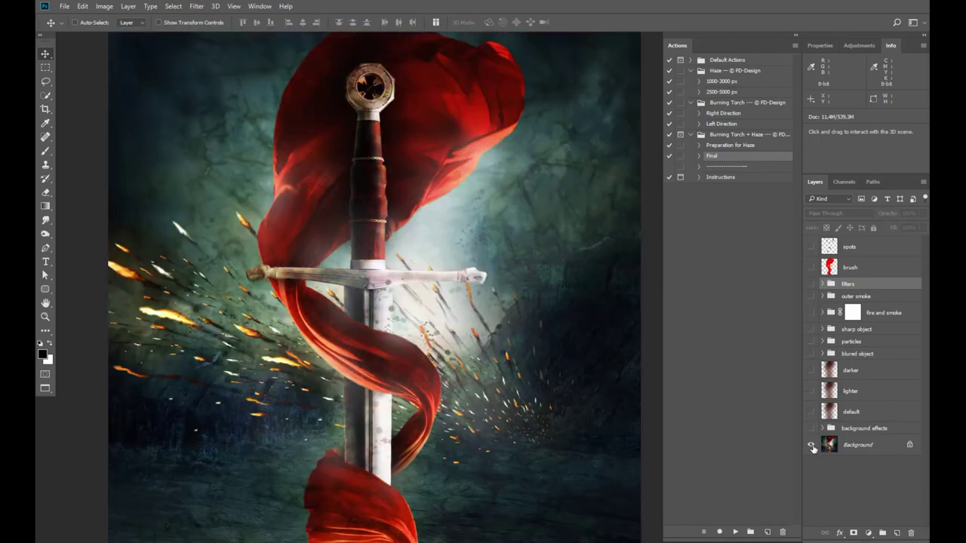
pyautogui.keyDown('alt'); pyautogui.click(812, 447); pyautogui.keyUp('alt')
pyautogui.keyDown('alt'); pyautogui.click(812, 446); pyautogui.keyUp('alt')
pyautogui.keyDown('alt'); pyautogui.click(812, 447); pyautogui.keyUp('alt')
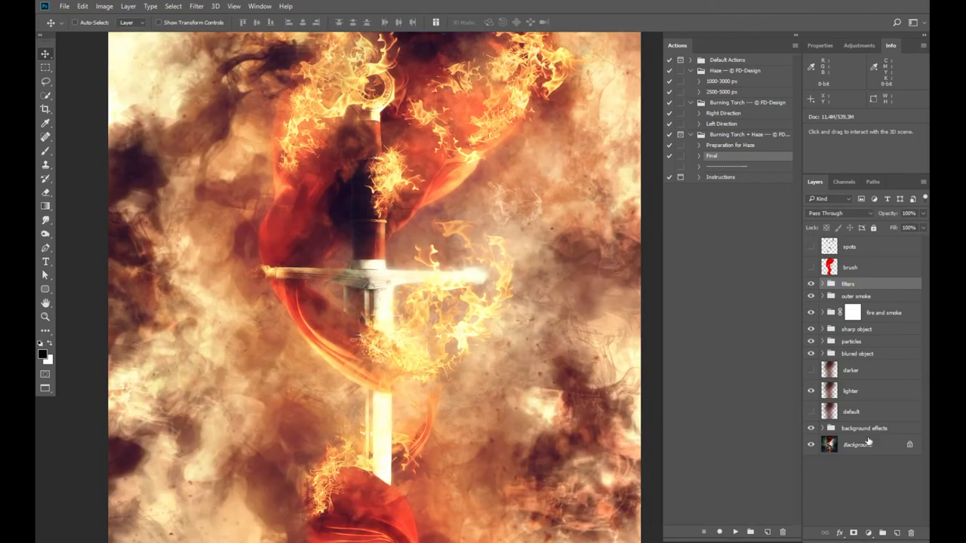